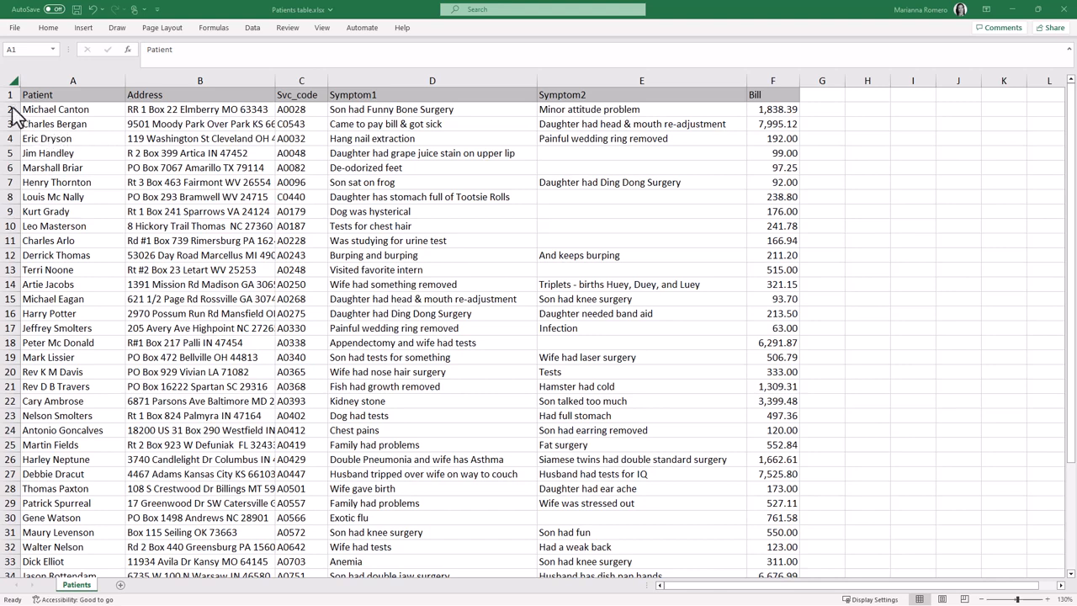
# Step: Examine how one patient record spans rows 7 to 9 in Patients 2022.xlsx, including its name, address and symptom cells
pyautogui.click(9, 110)
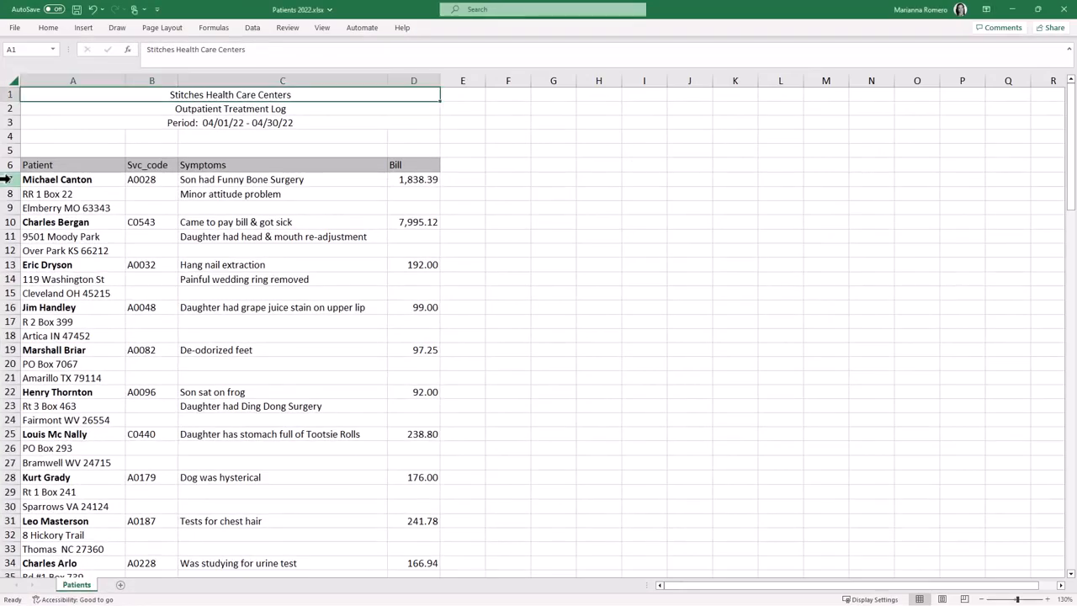
pyautogui.click(10, 179)
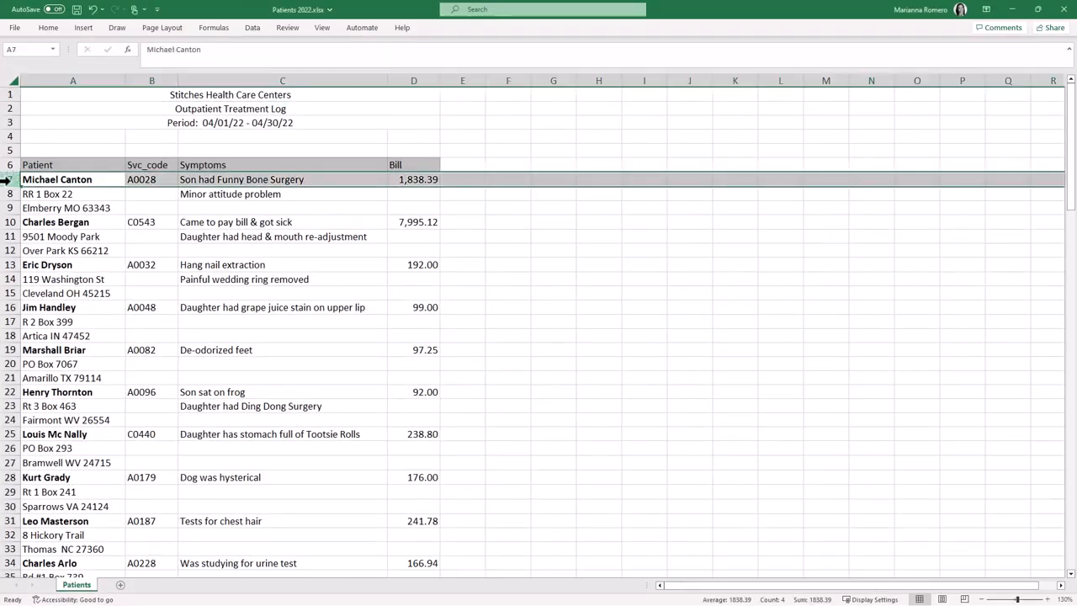
pyautogui.moveTo(29, 179); pyautogui.dragTo(405, 206)
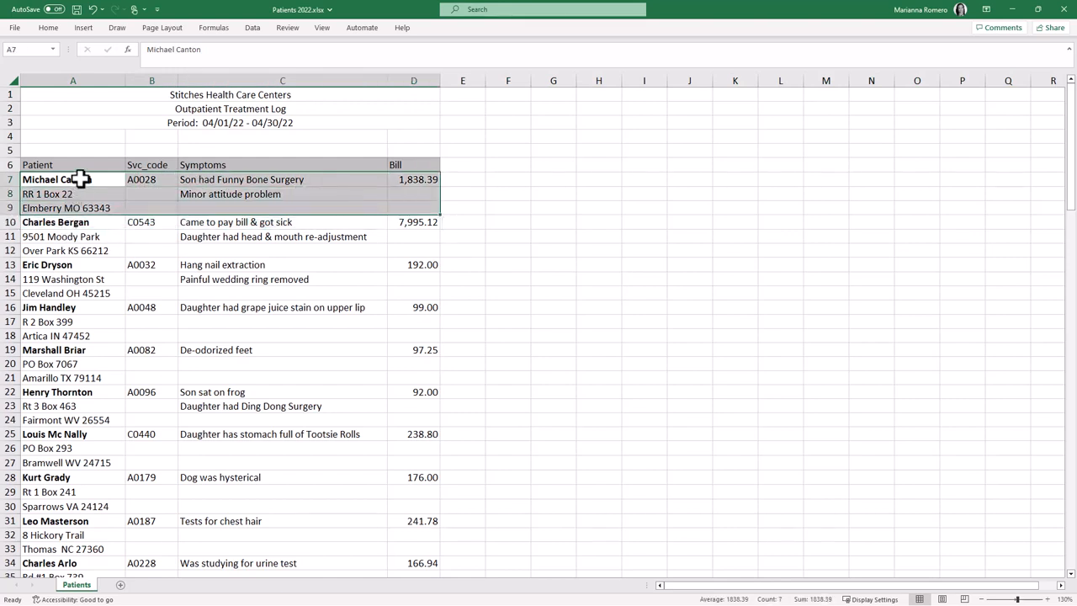
pyautogui.moveTo(84, 179); pyautogui.dragTo(95, 209)
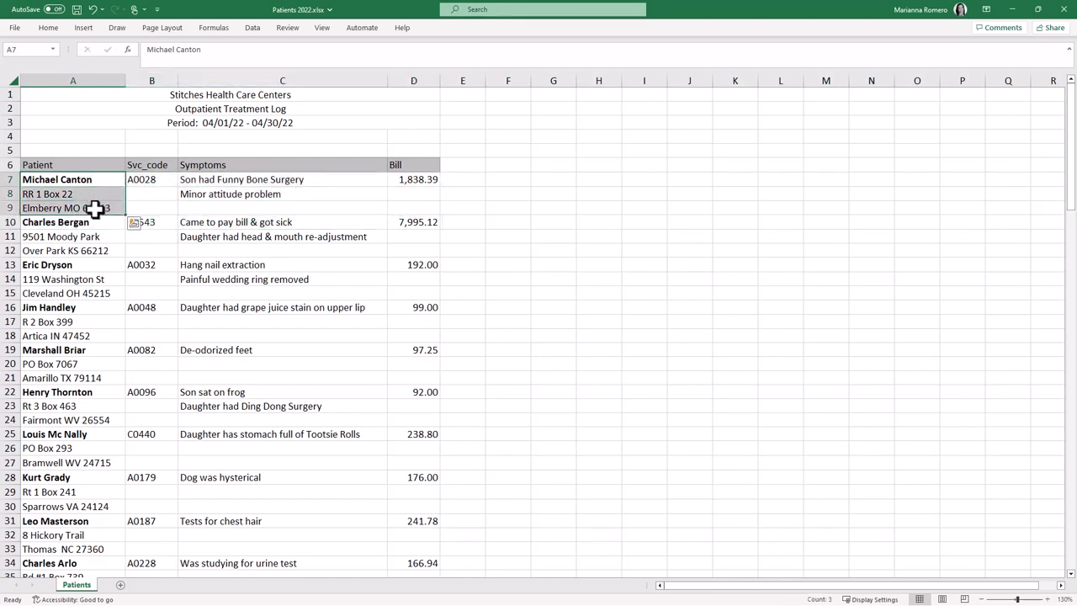
pyautogui.click(99, 195)
pyautogui.click(106, 211)
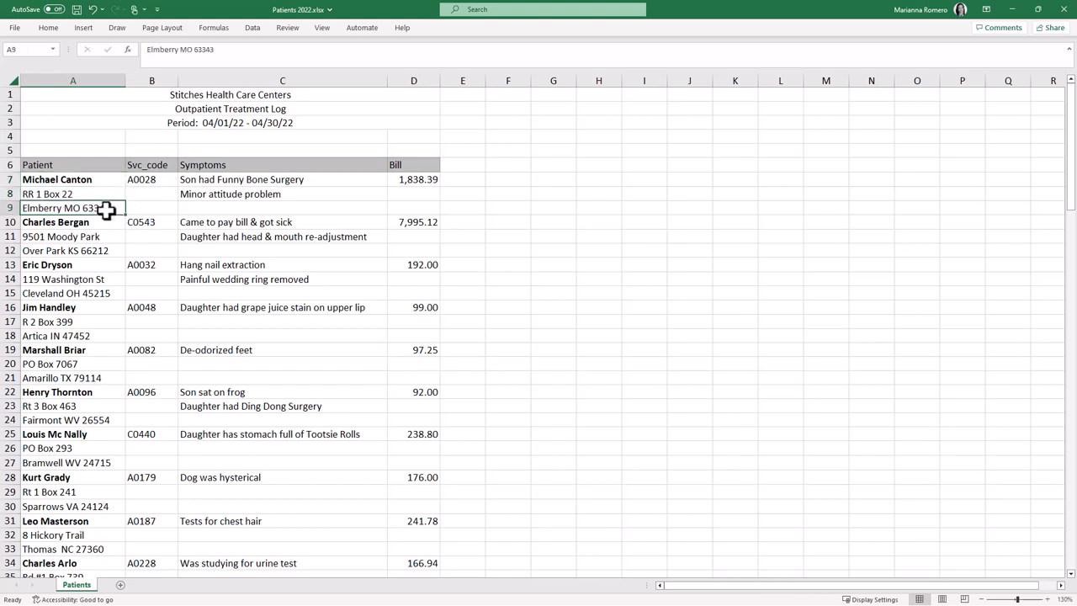
pyautogui.moveTo(108, 195); pyautogui.dragTo(107, 207)
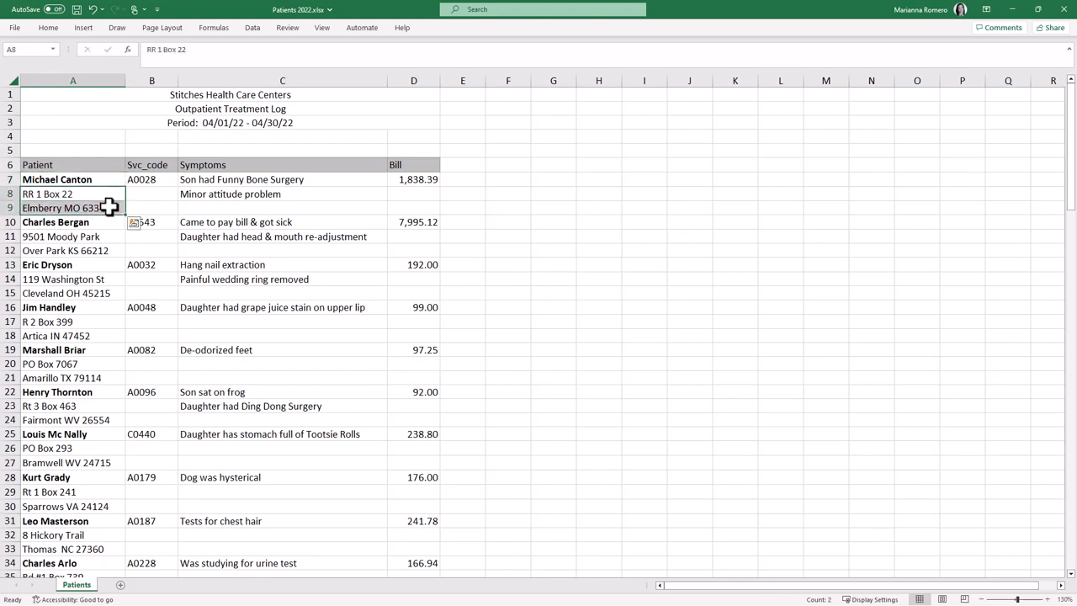
pyautogui.click(250, 180)
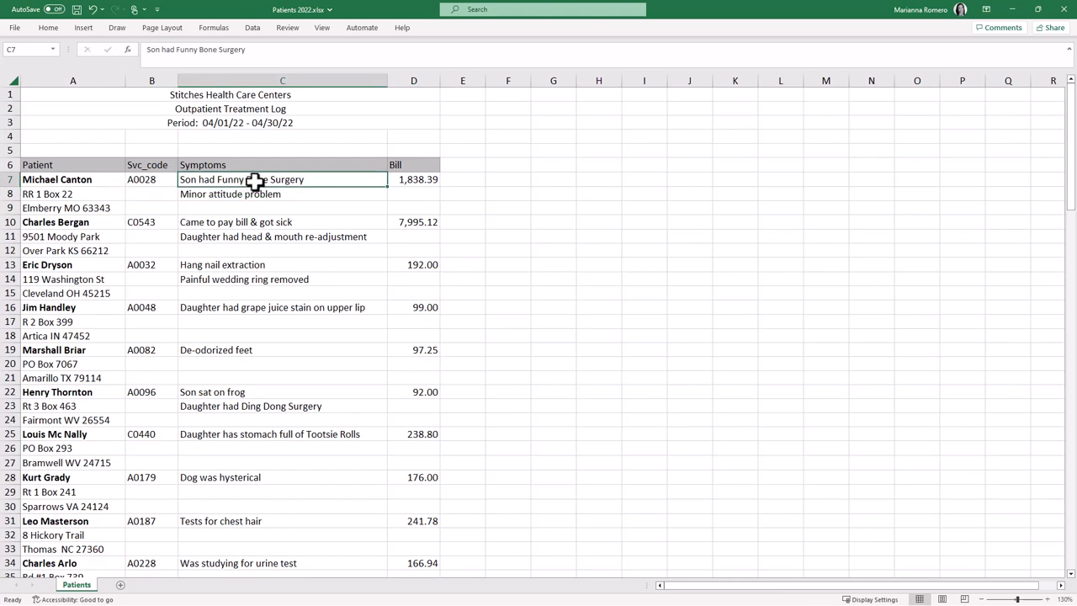
pyautogui.moveTo(253, 181); pyautogui.dragTo(254, 189)
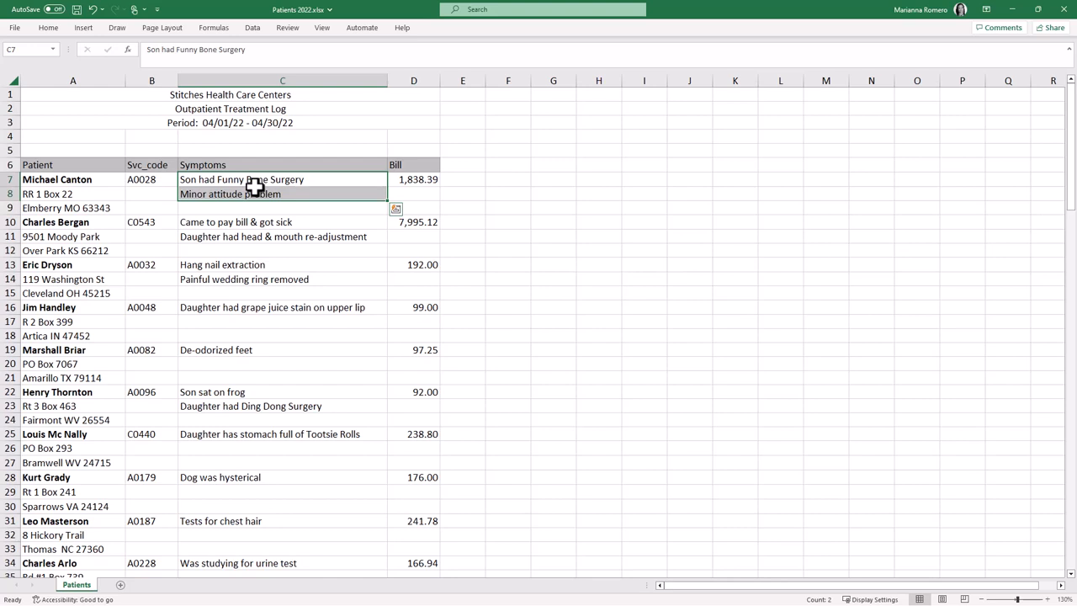
pyautogui.click(274, 307)
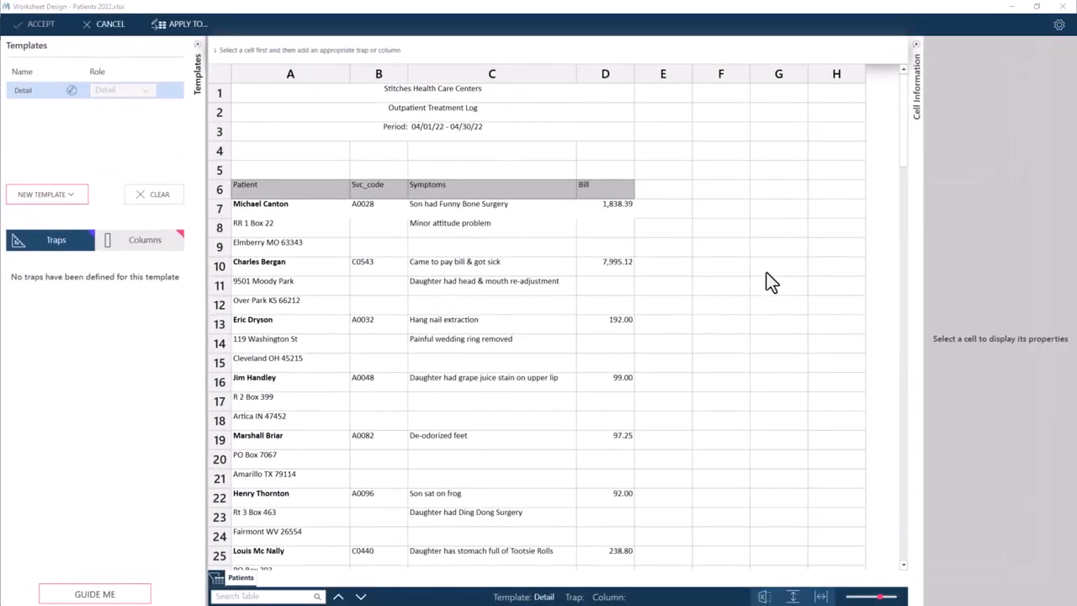
# Step: In Worksheet Design, set rows 7 to 9 as the Detail template's sample and add a trap on the patient name in A7
pyautogui.click(218, 207)
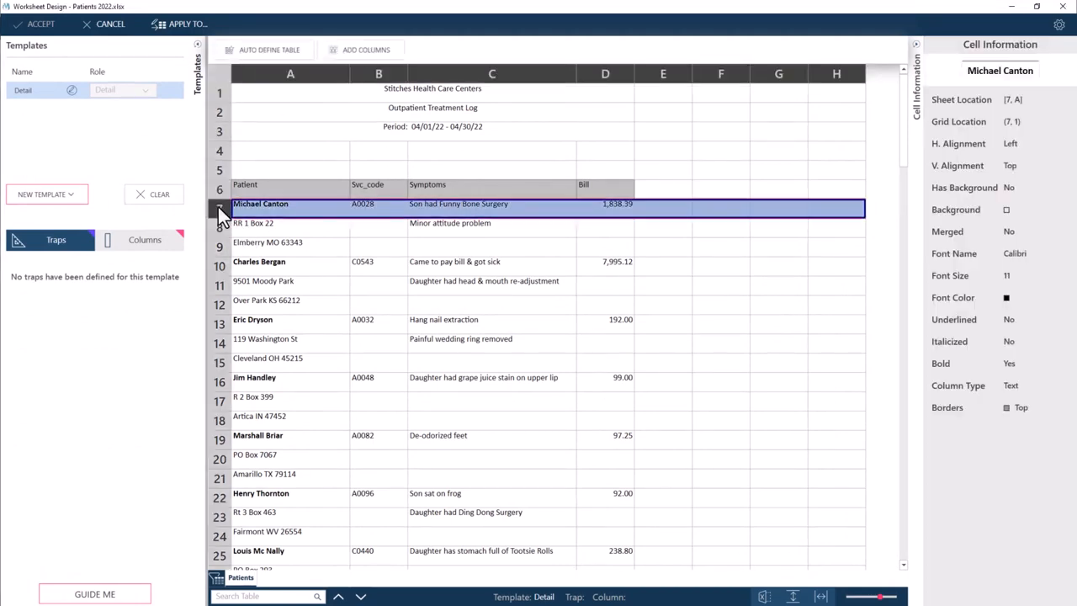
pyautogui.moveTo(399, 217); pyautogui.dragTo(395, 255)
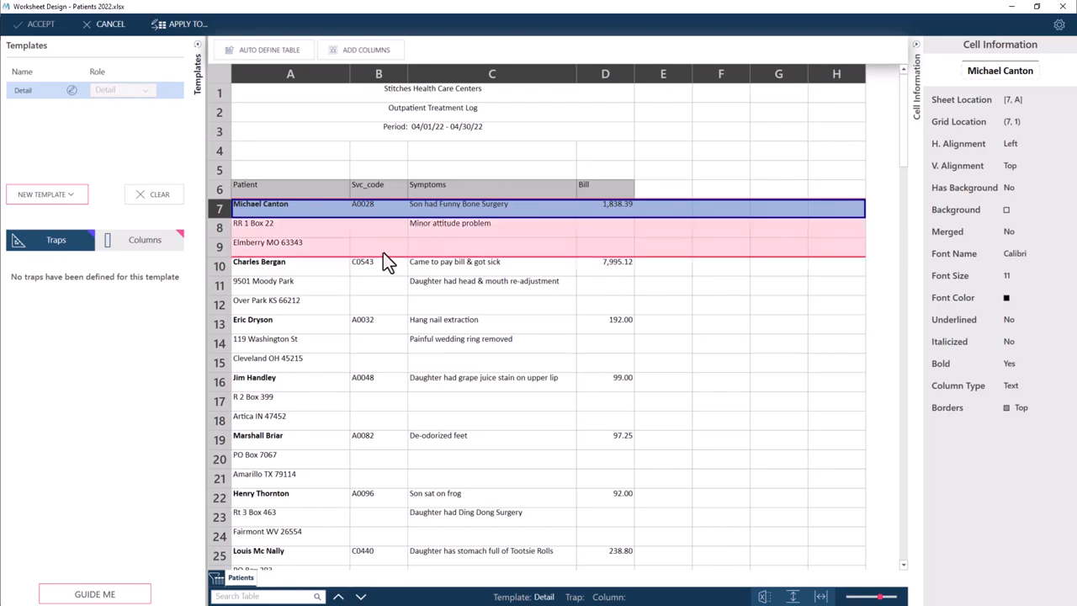
pyautogui.click(293, 214)
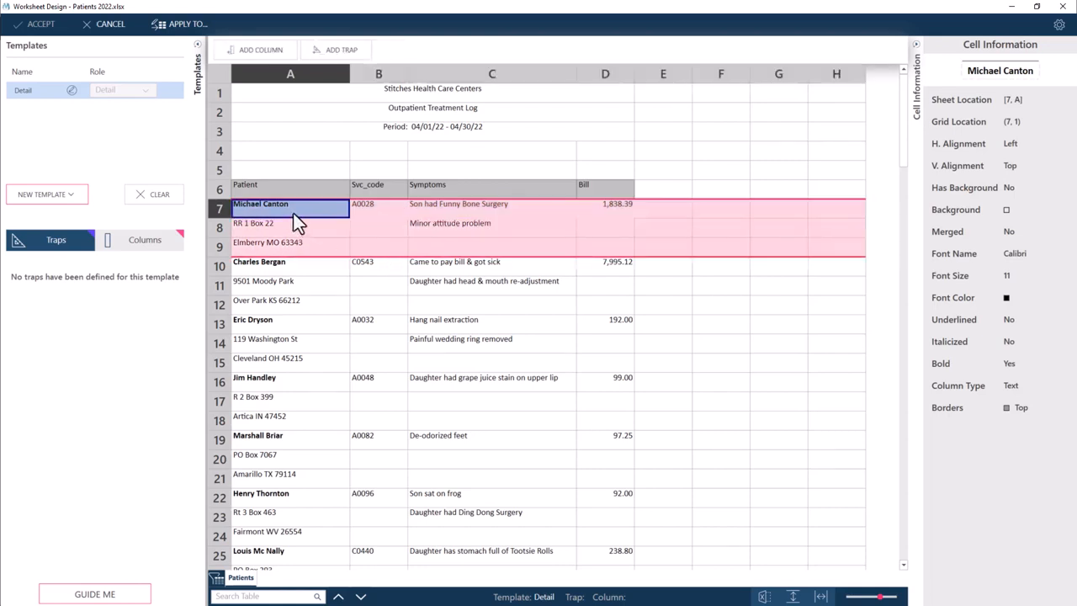
pyautogui.click(316, 61)
pyautogui.scroll(-6, 545, 378)
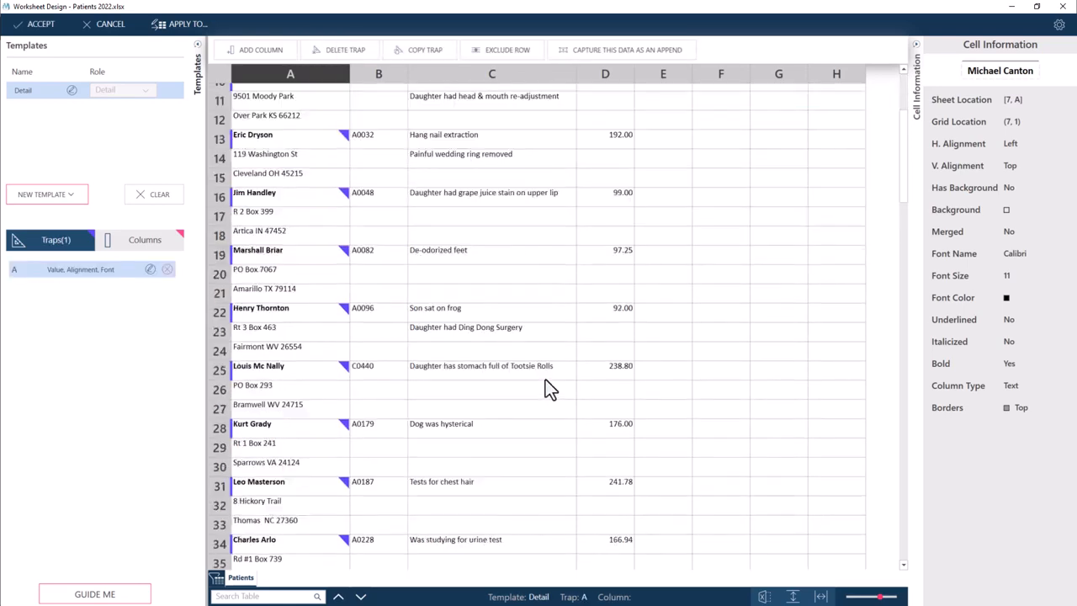
pyautogui.scroll(-10, 546, 389)
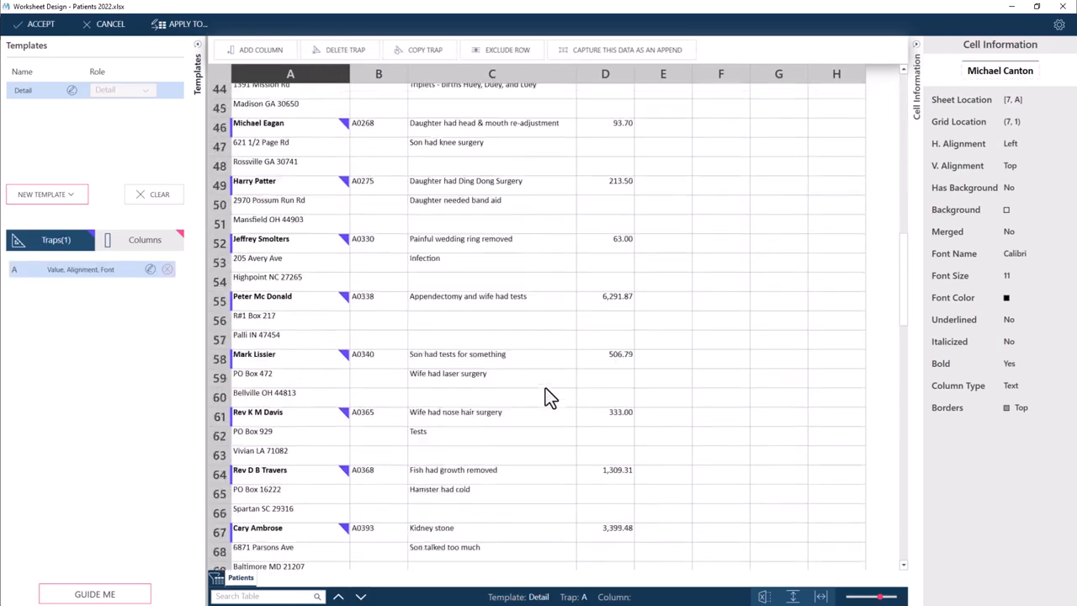
pyautogui.scroll(-3, 544, 394)
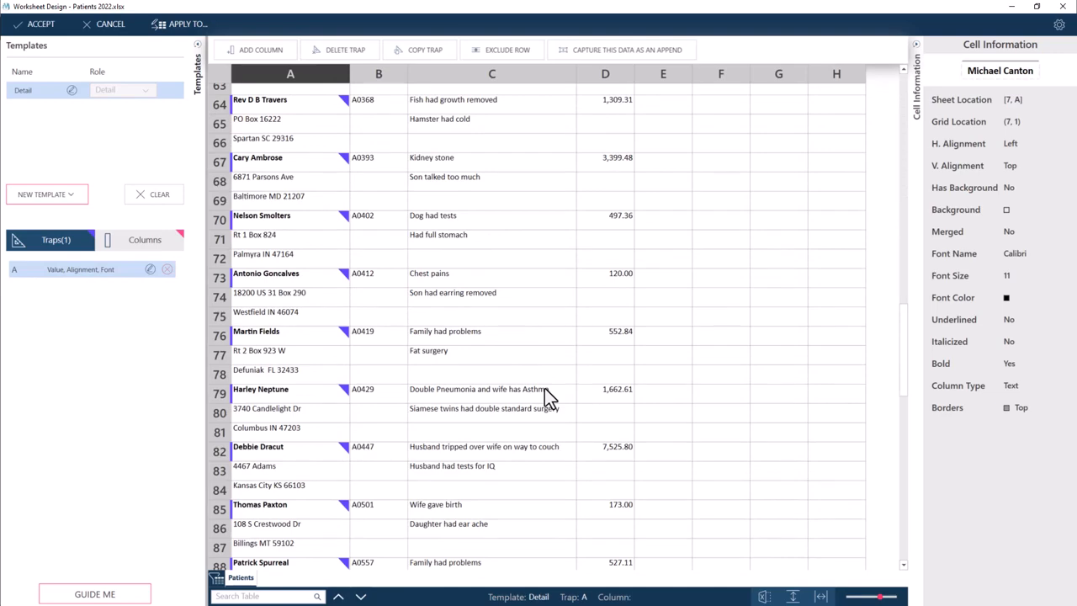
pyautogui.scroll(20, 544, 388)
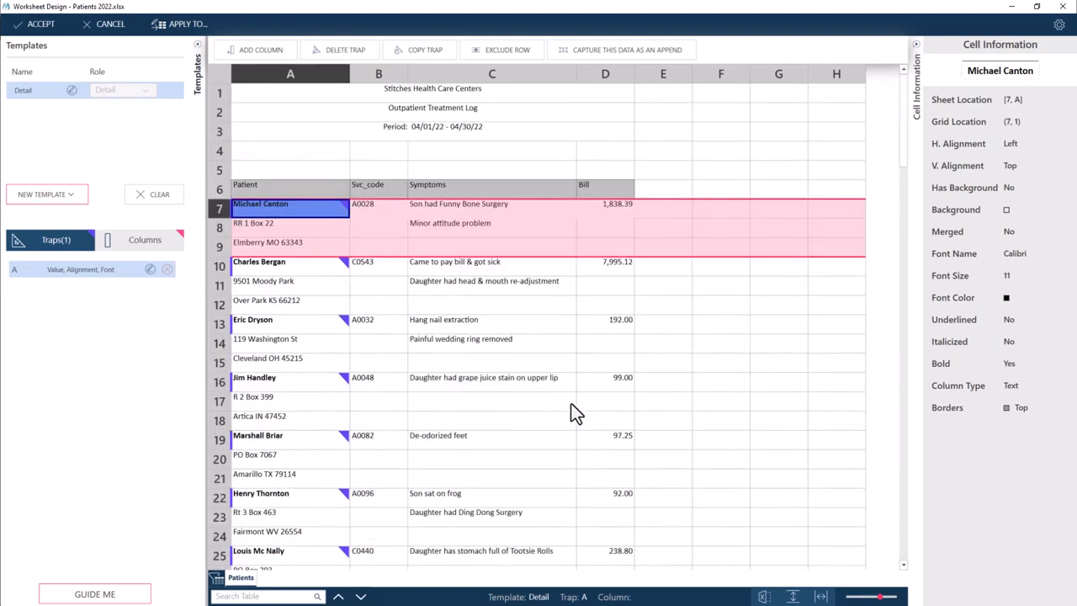
# Step: Add template columns for the patient name in A7 and the first address line in A8
pyautogui.click(272, 51)
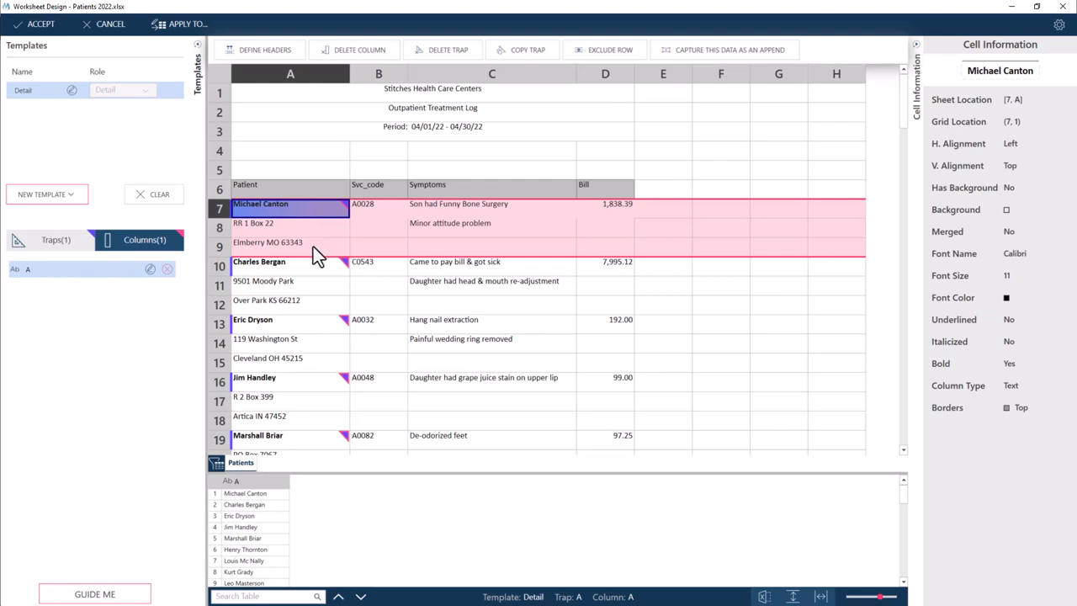
pyautogui.click(301, 224)
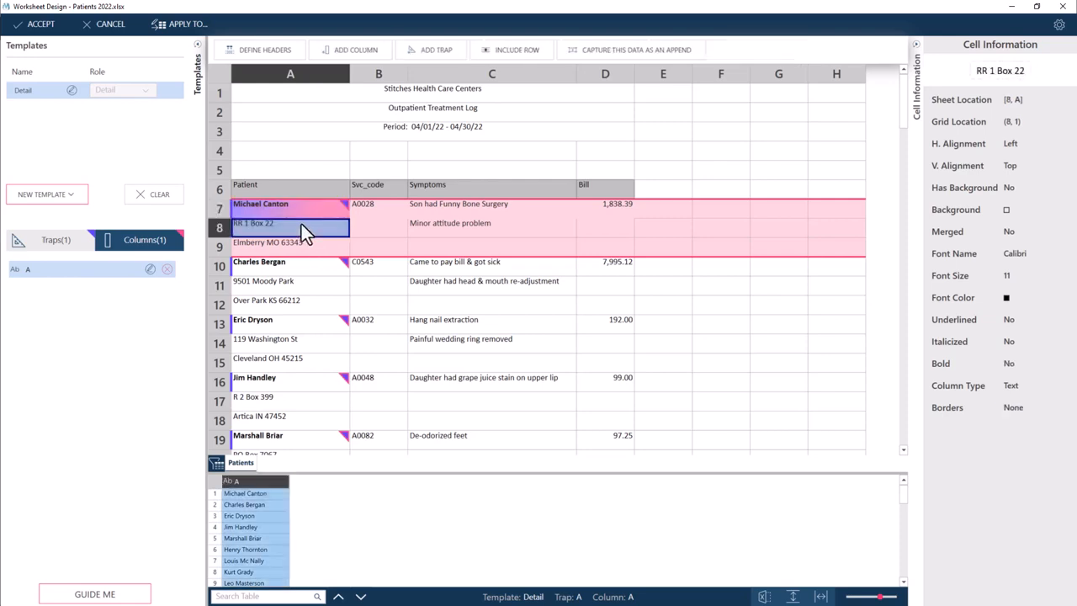
pyautogui.click(387, 53)
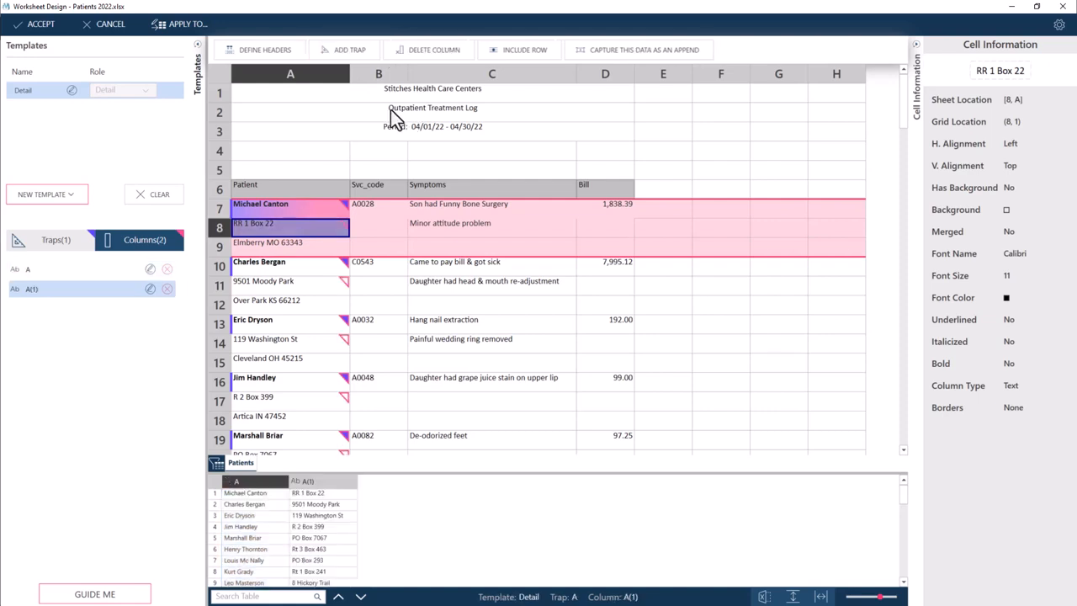
# Step: Enable multi-cell capture for the address column A(1), with Line Count as the stop type and a line count of 2
pyautogui.click(150, 289)
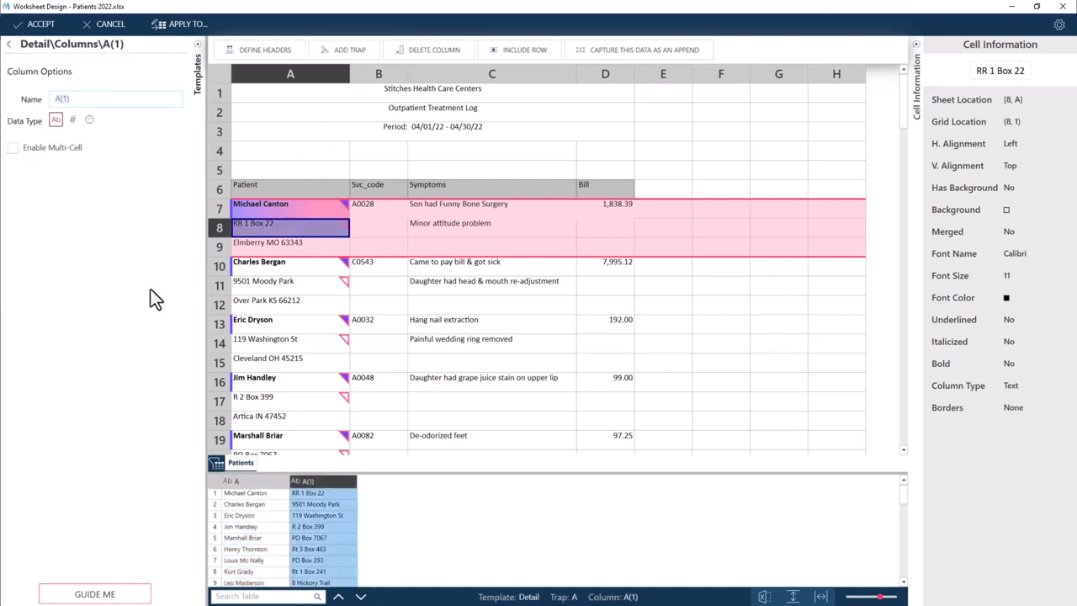
pyautogui.click(49, 148)
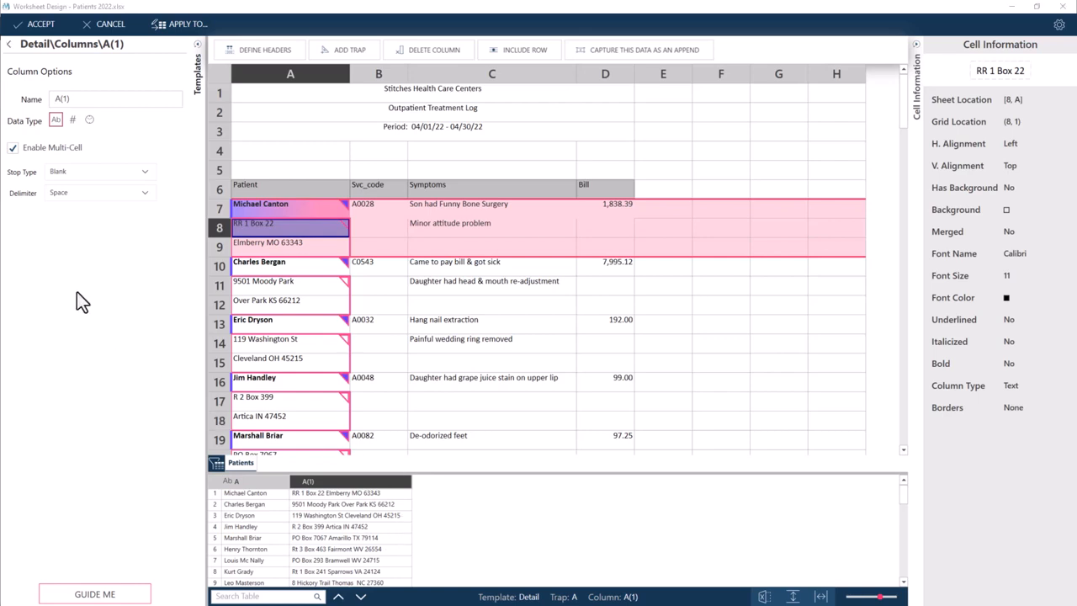
pyautogui.click(143, 173)
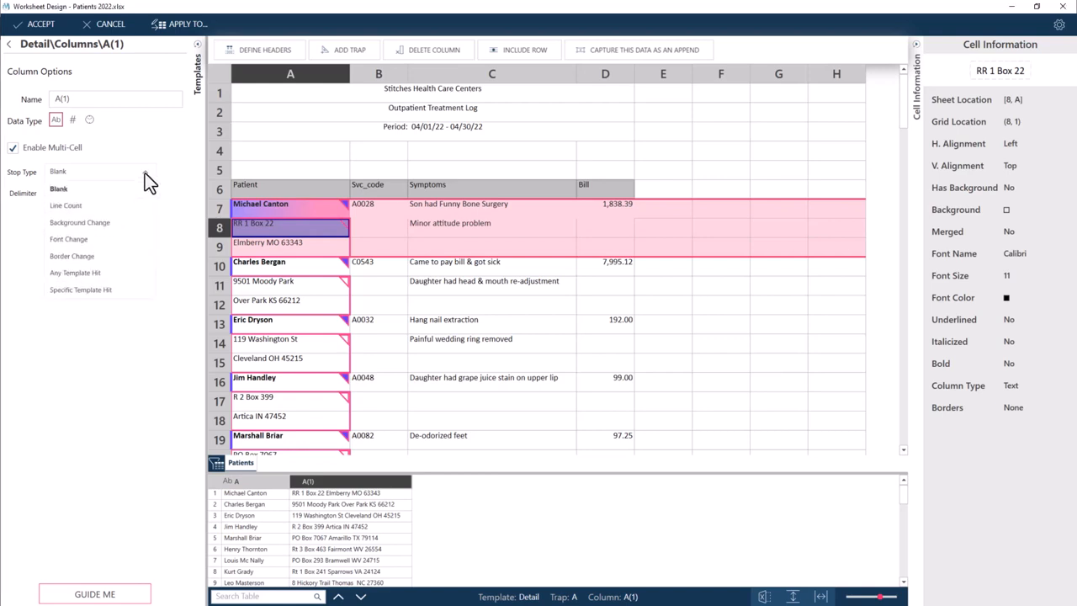
pyautogui.click(116, 215)
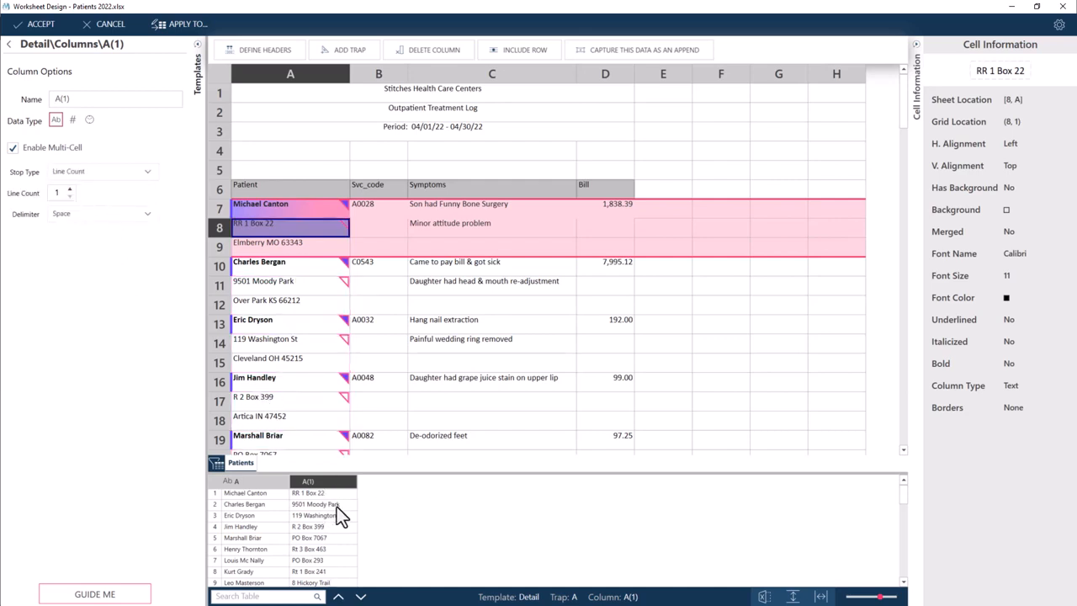
pyautogui.click(70, 188)
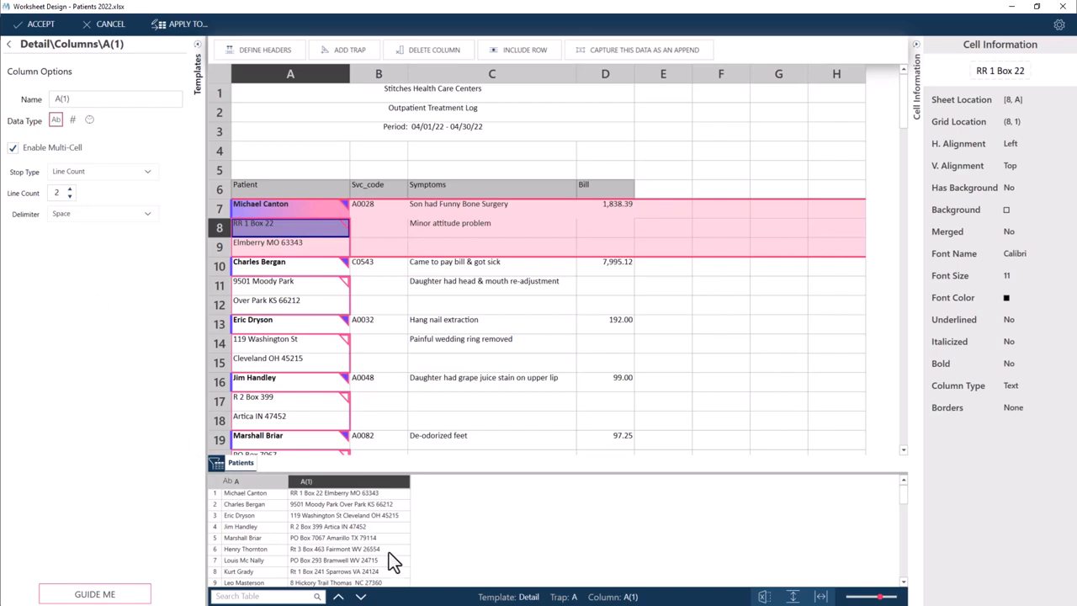
# Step: Try Any Template Hit and Specific Template Hit as the address column's stop type, and set it back to Line Count
pyautogui.click(153, 171)
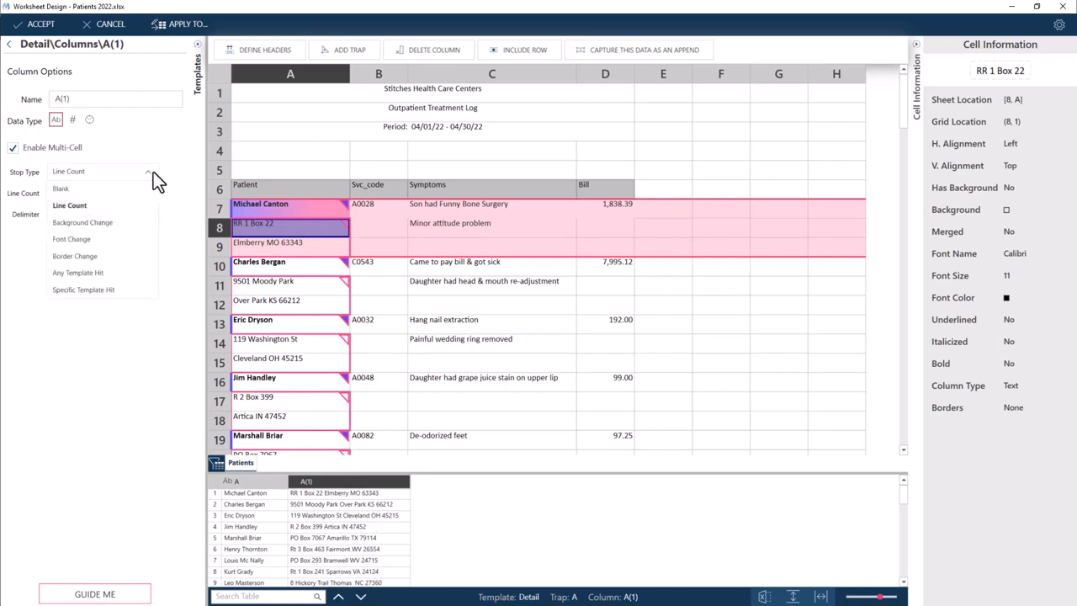
pyautogui.click(121, 275)
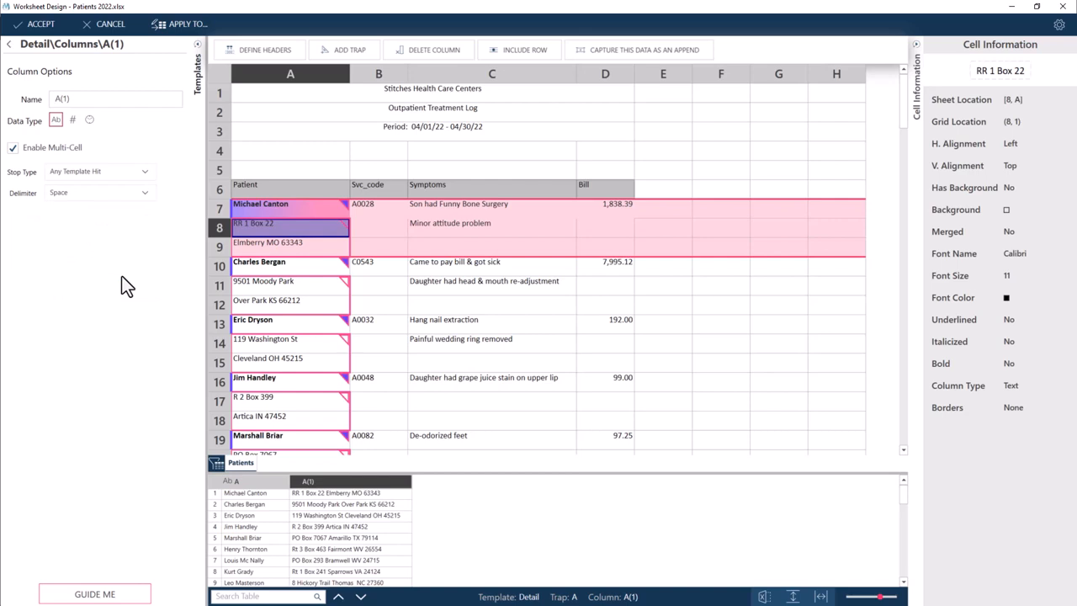
pyautogui.click(143, 173)
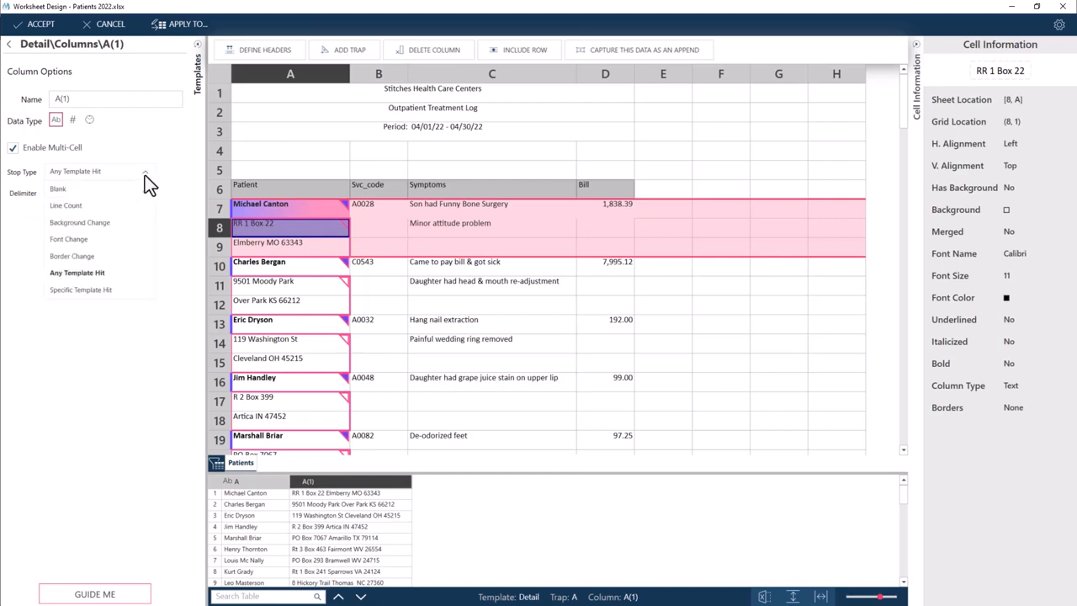
pyautogui.click(137, 295)
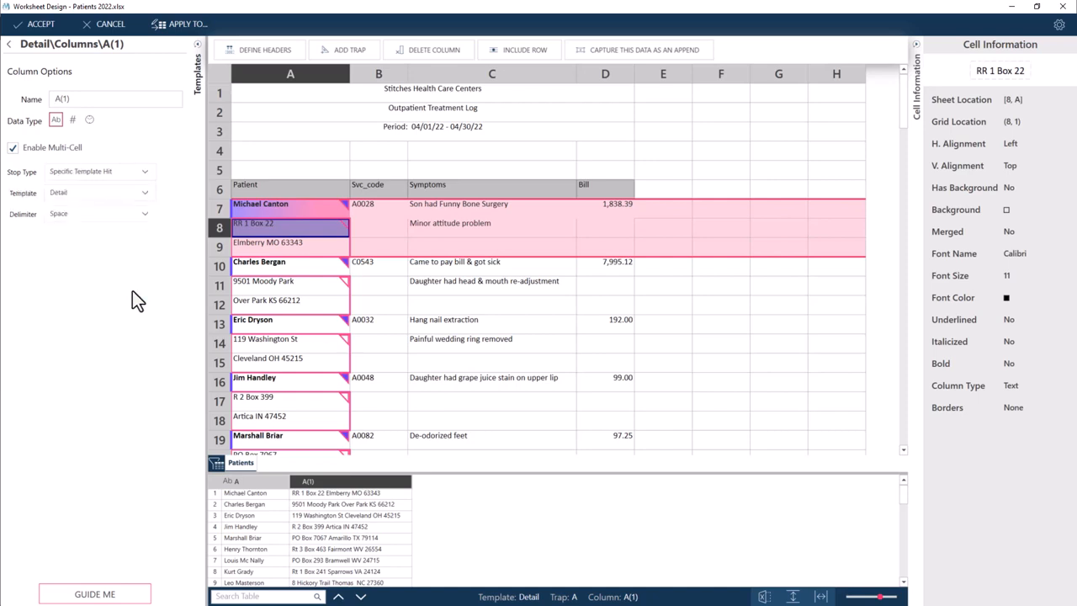
pyautogui.click(145, 193)
pyautogui.click(144, 193)
pyautogui.click(144, 176)
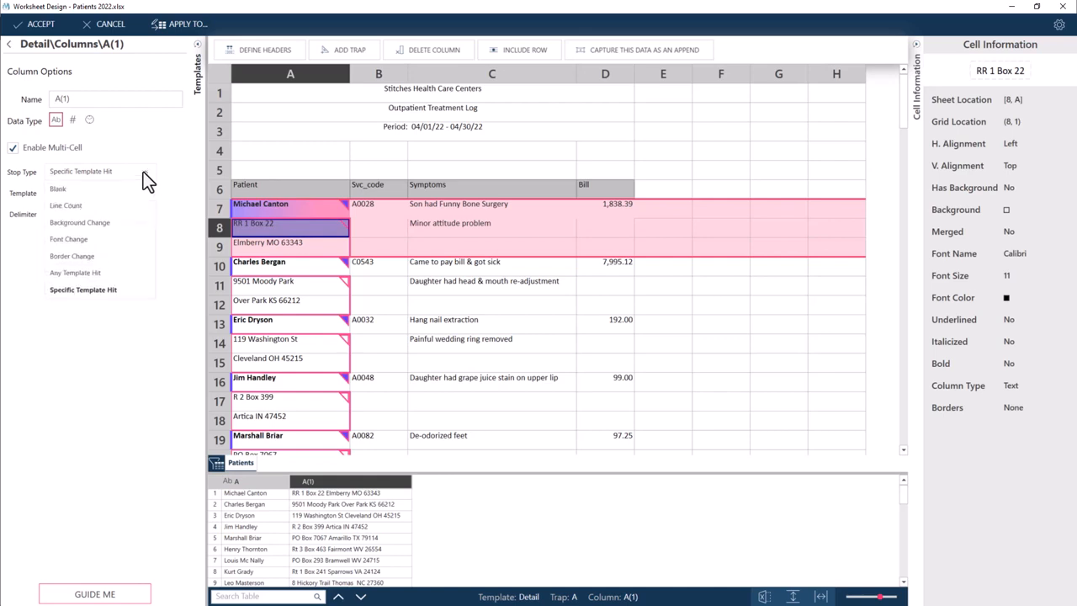
pyautogui.click(132, 205)
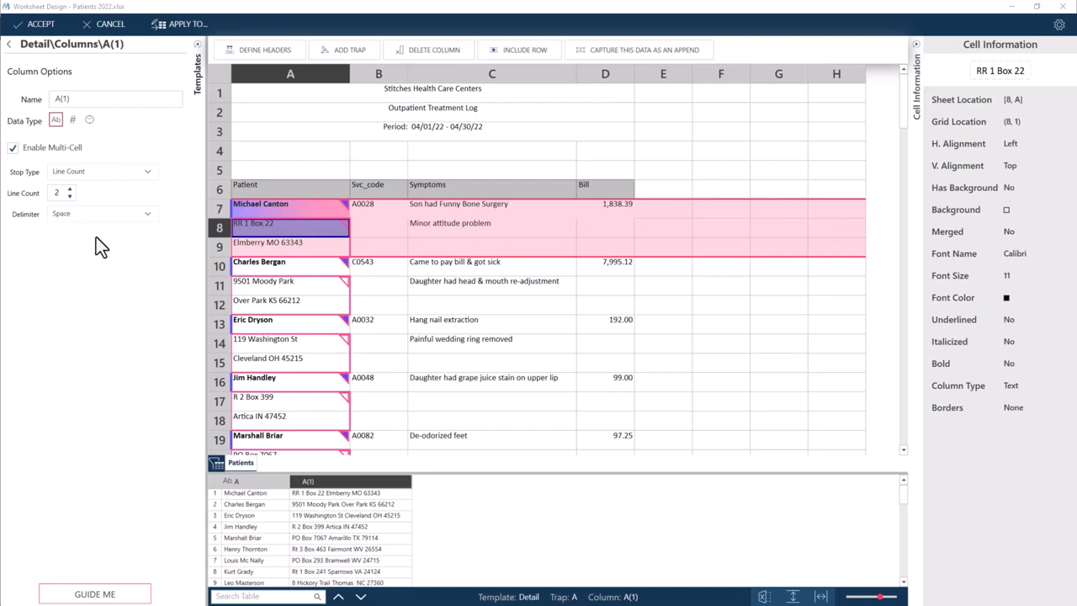
# Step: Try Comma, Newline and a custom "//" as the address column's multi-cell delimiter, and set it back to Space
pyautogui.click(150, 214)
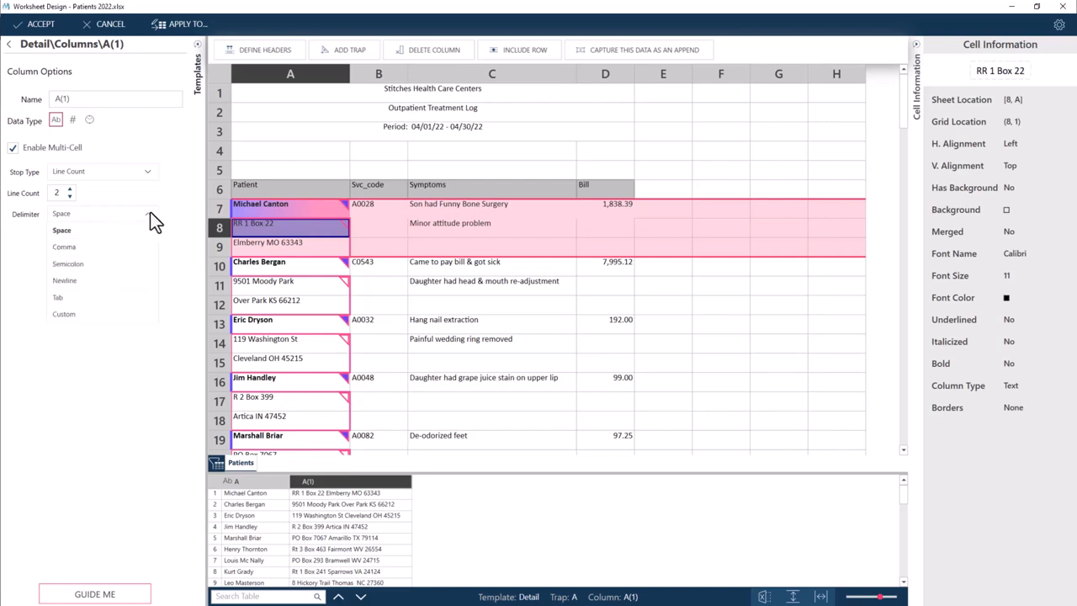
pyautogui.click(119, 250)
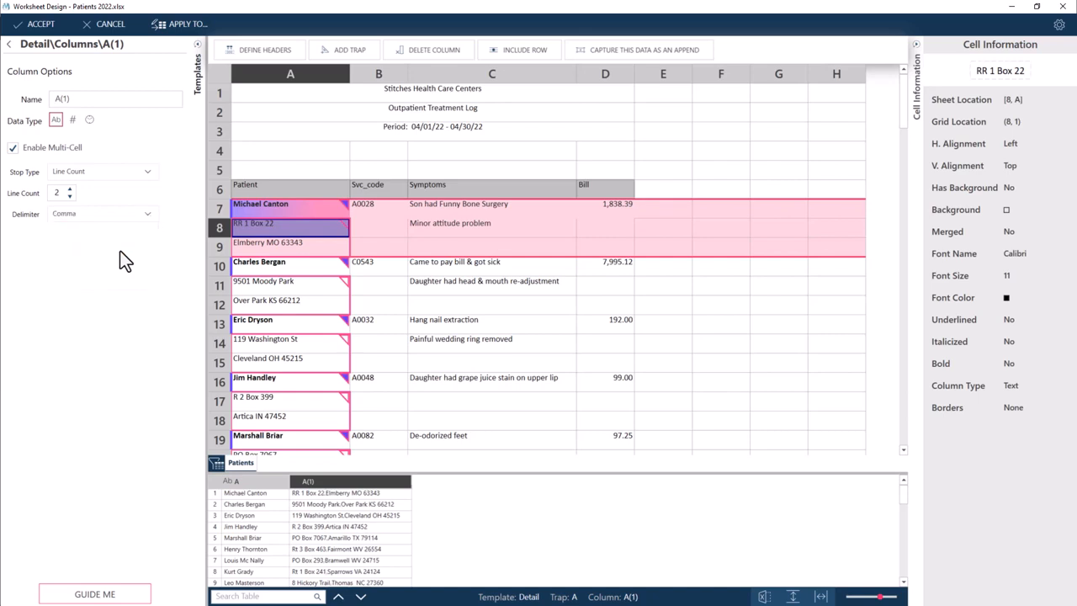
pyautogui.click(152, 217)
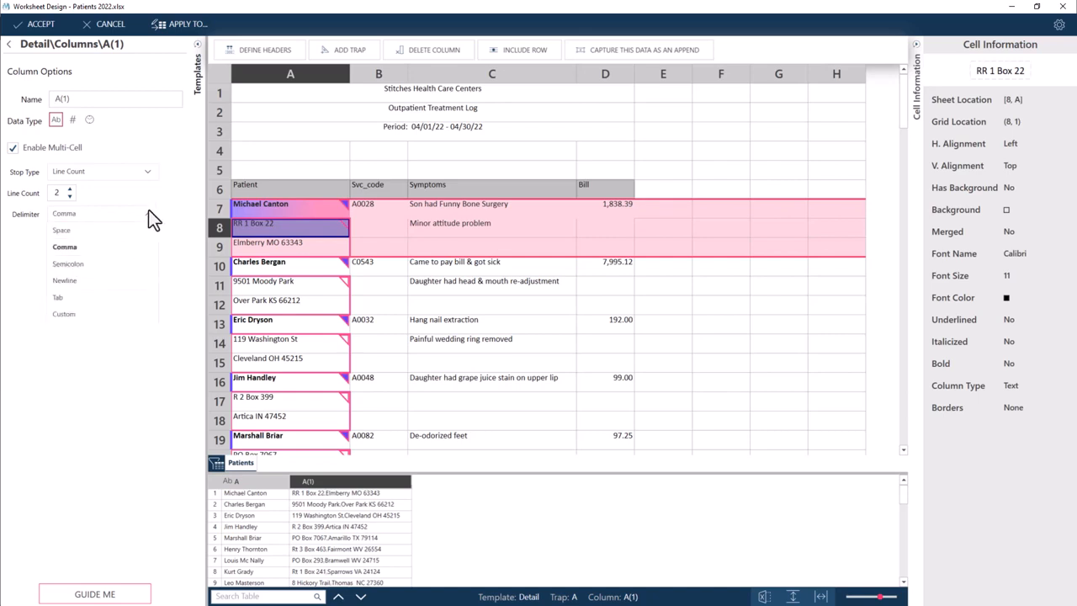
pyautogui.click(135, 281)
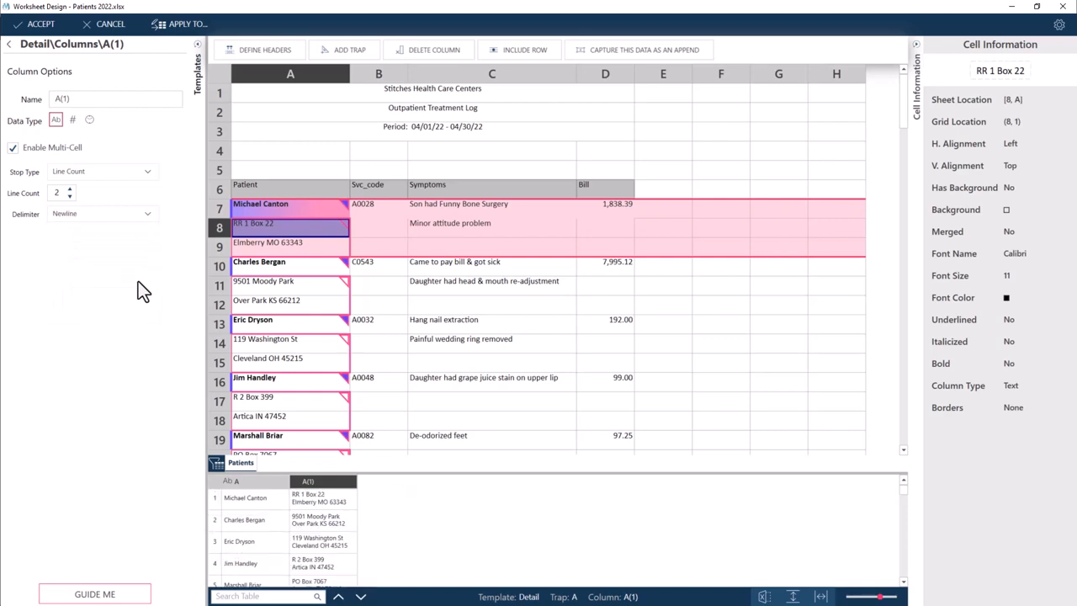
pyautogui.click(143, 213)
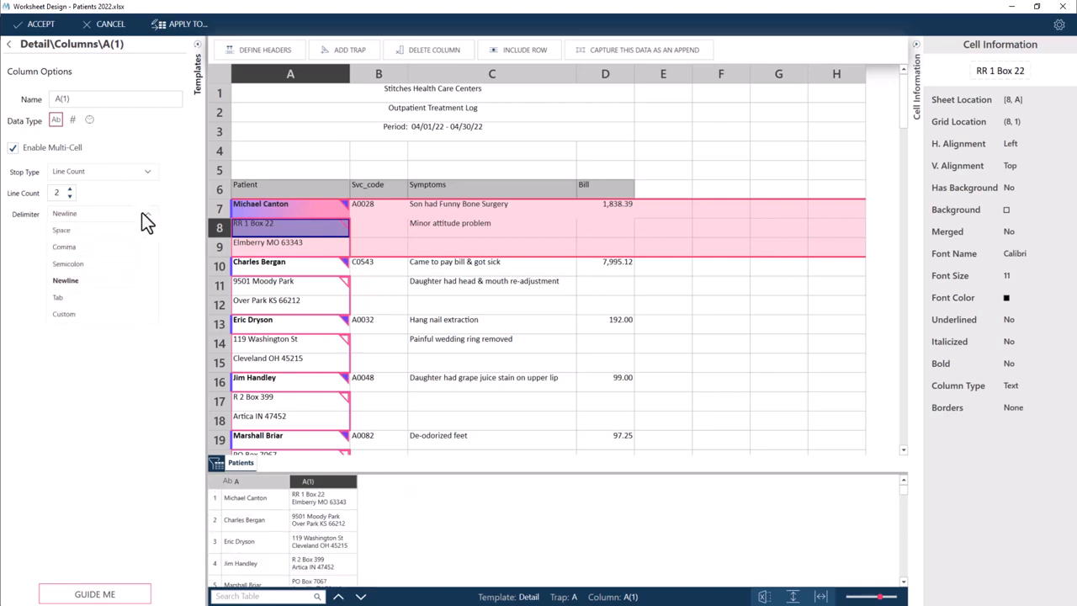
pyautogui.click(110, 315)
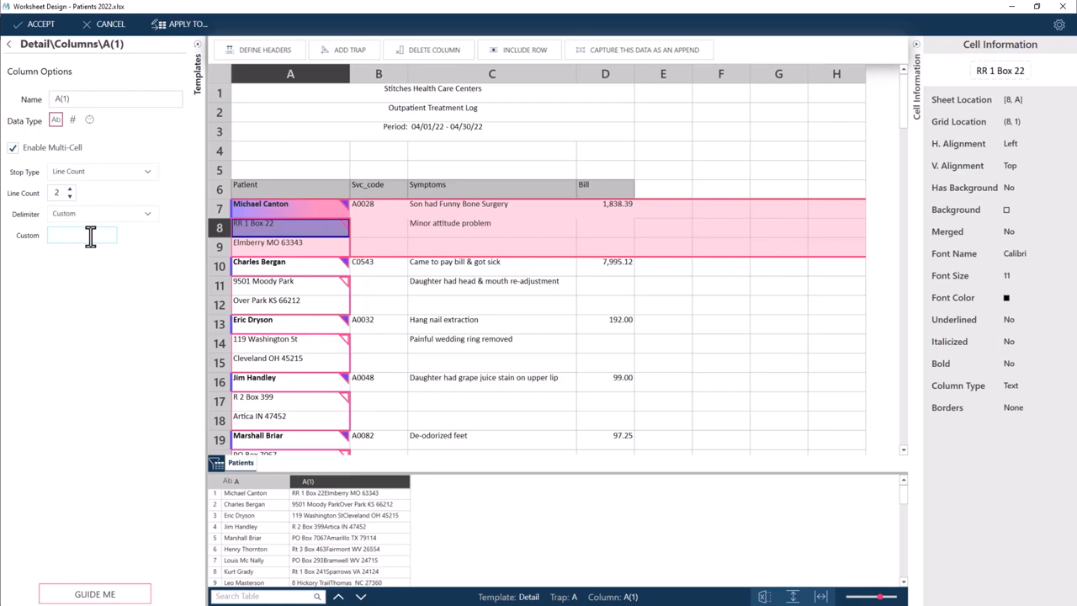
pyautogui.write('//')
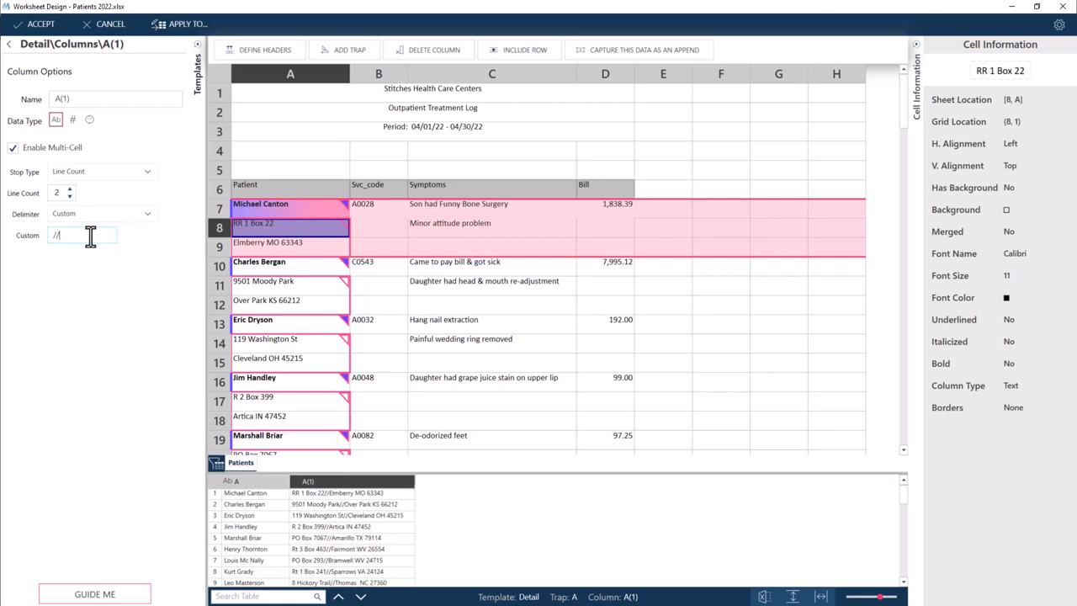
pyautogui.click(141, 216)
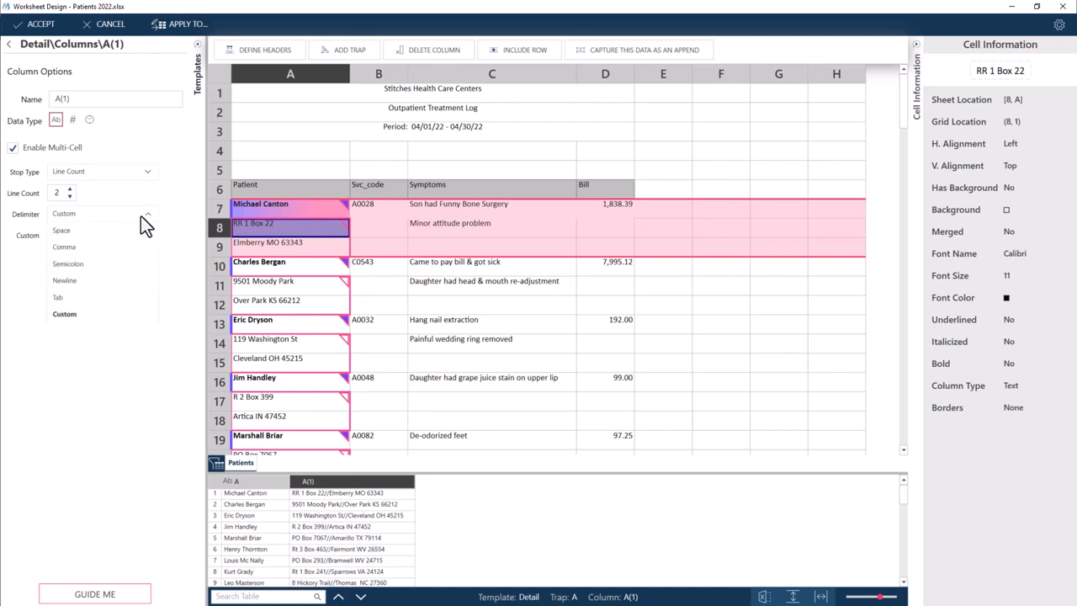
pyautogui.click(136, 228)
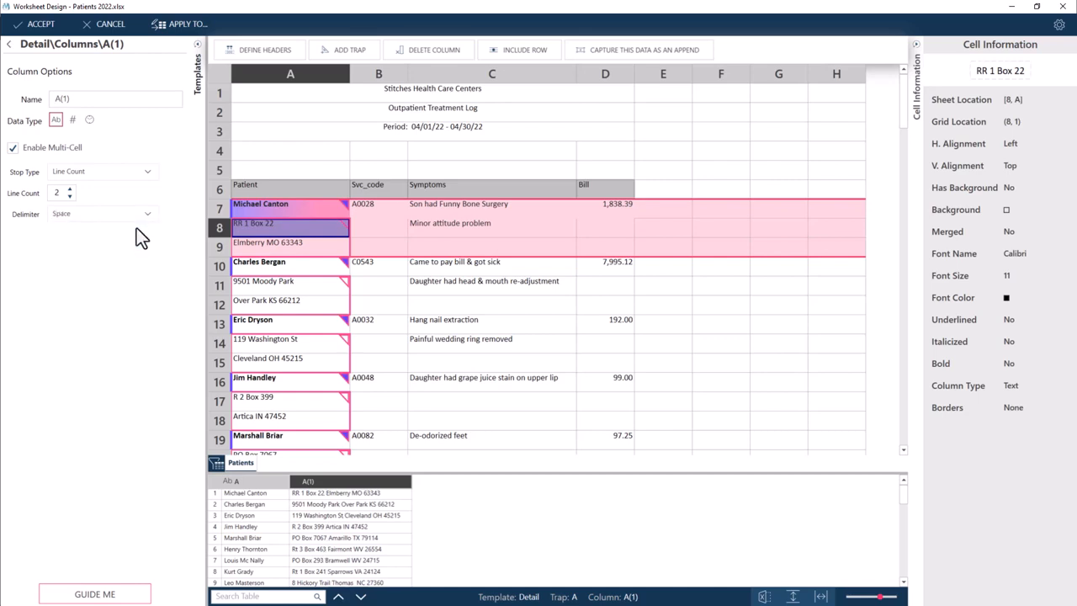
# Step: Rename the extracted name column A as Patient and the multi-cell column A(1) as Address
pyautogui.click(245, 485)
pyautogui.press('Return')
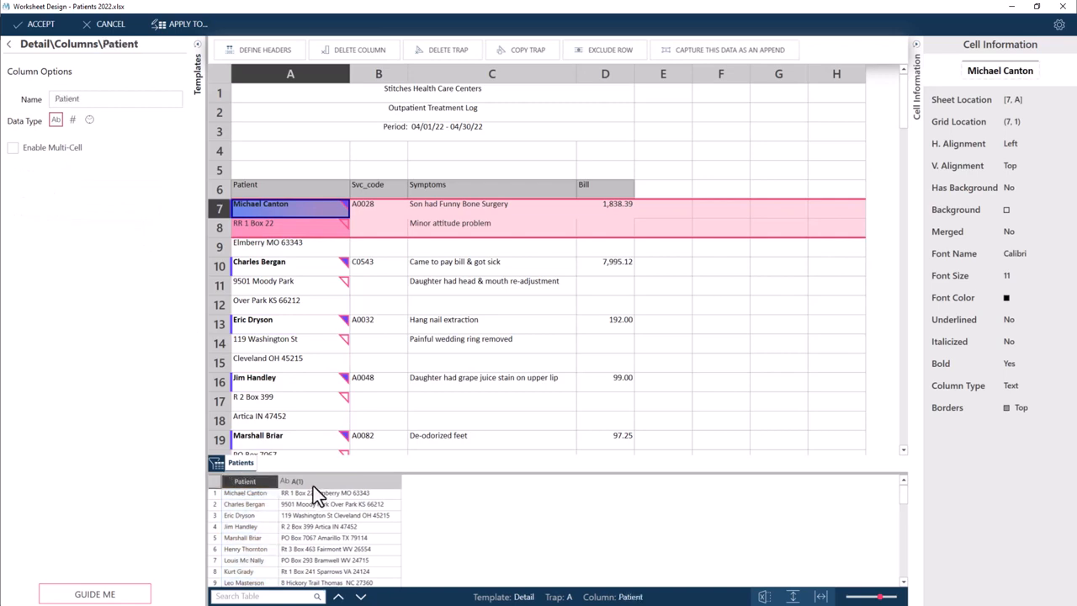
pyautogui.click(312, 480)
pyautogui.write('Address')
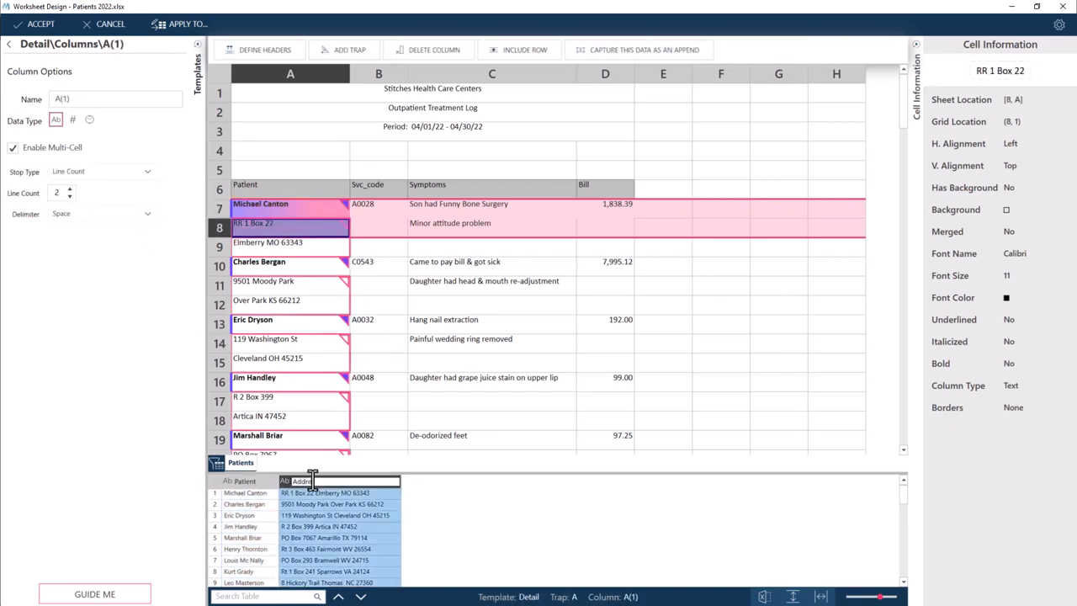
pyautogui.press('Return')
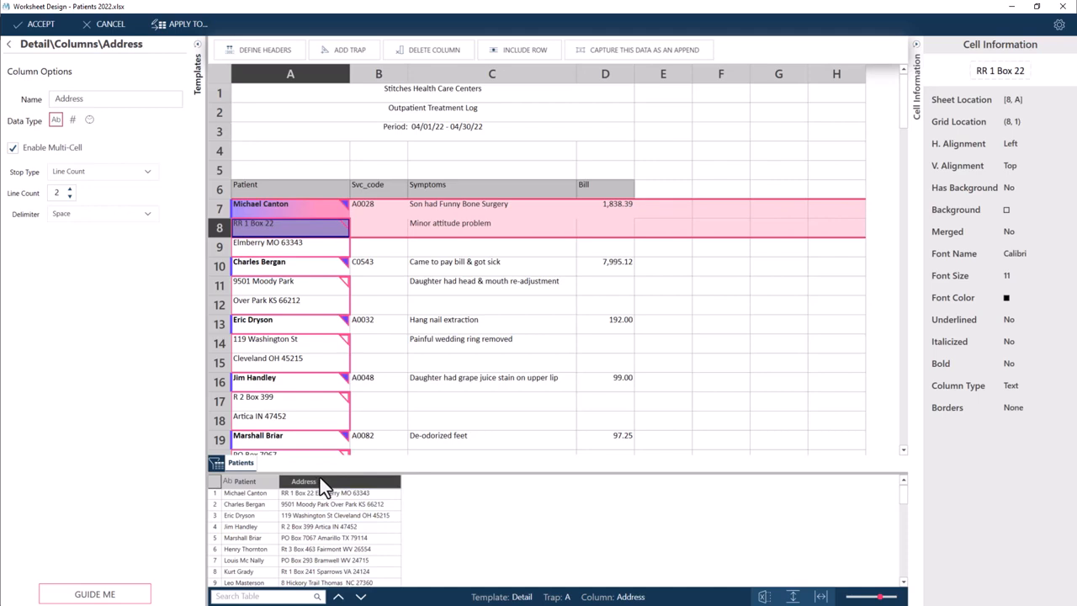
# Step: Add a template column for the service code in B7 and name it Svc_code
pyautogui.click(386, 206)
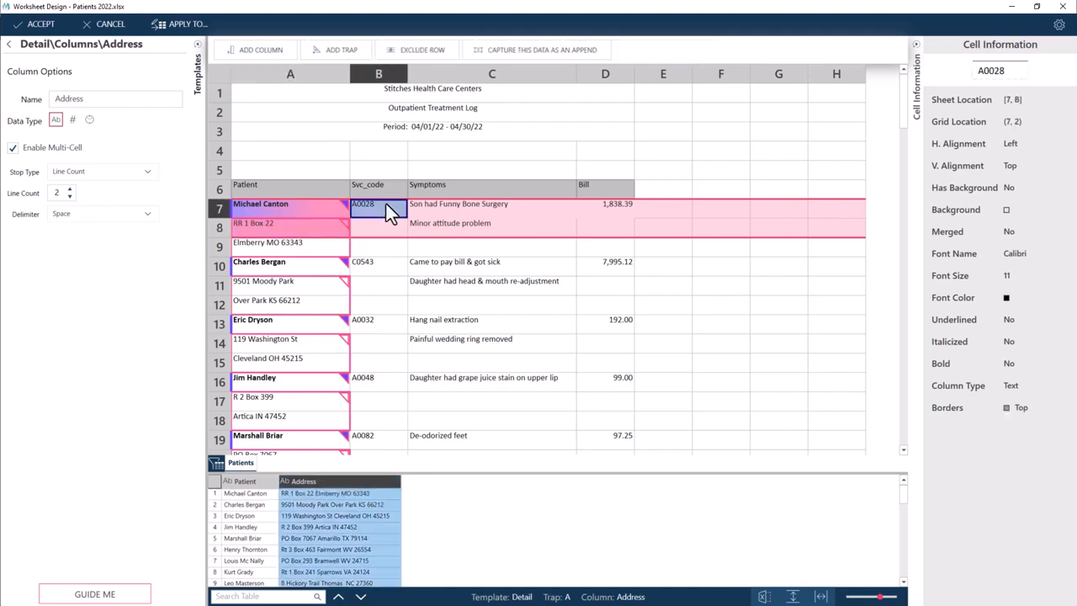
pyautogui.click(285, 52)
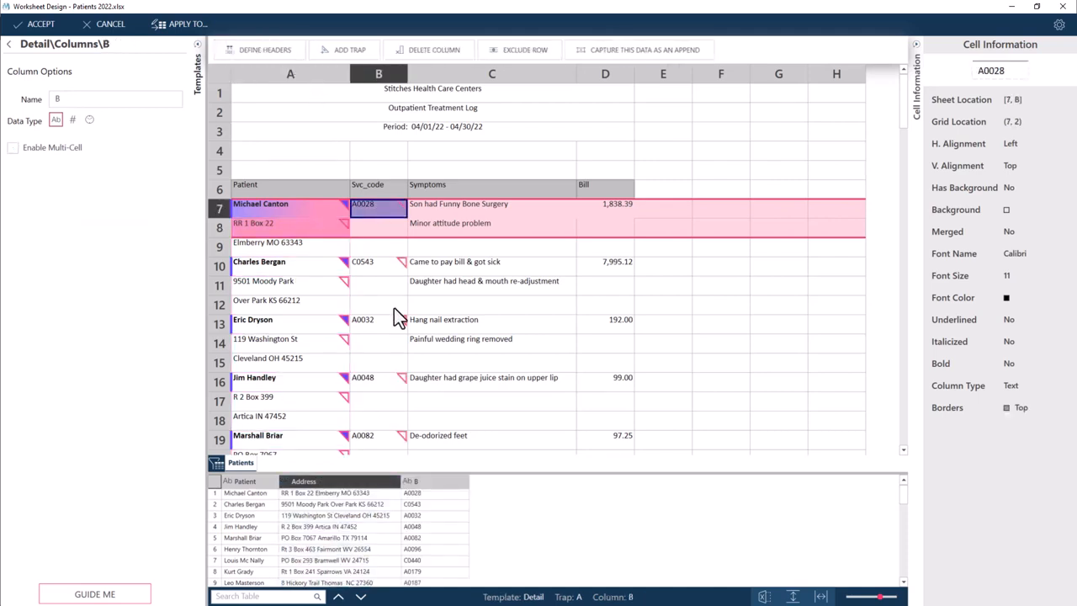
pyautogui.doubleClick(444, 481)
pyautogui.write('Svc')
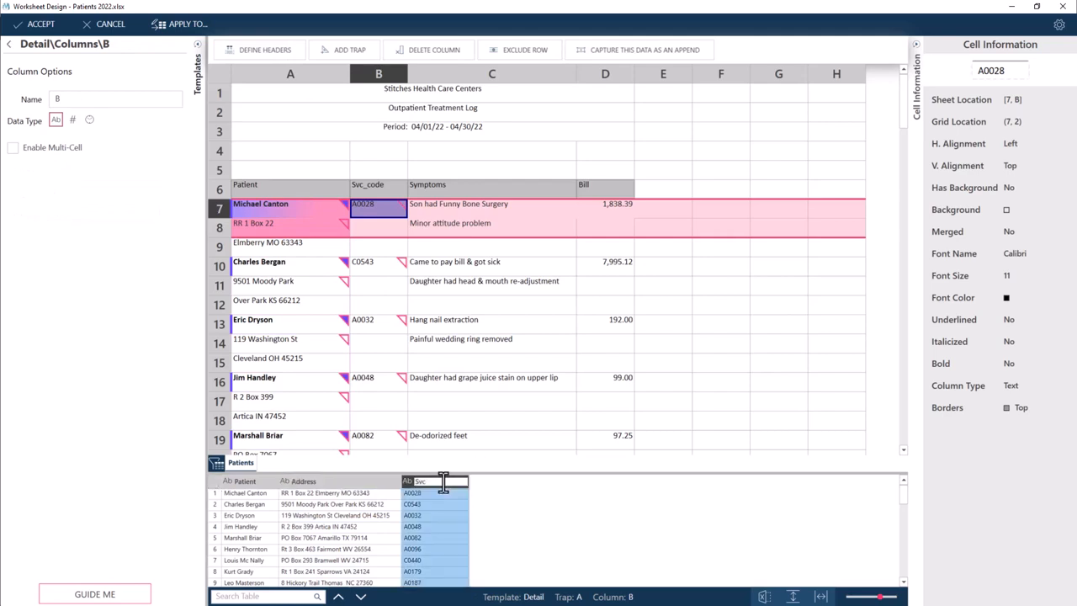
pyautogui.write('_code')
pyautogui.press('Return')
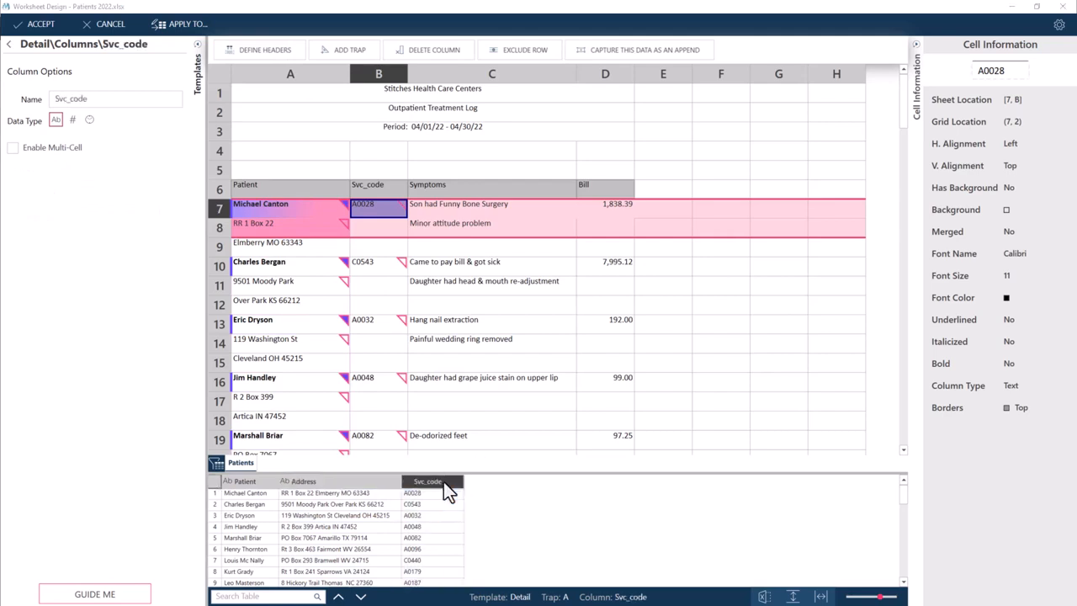
# Step: Add template columns for the two symptom cells C7 and C8, and name them Symptom1 and Symptom2
pyautogui.click(521, 209)
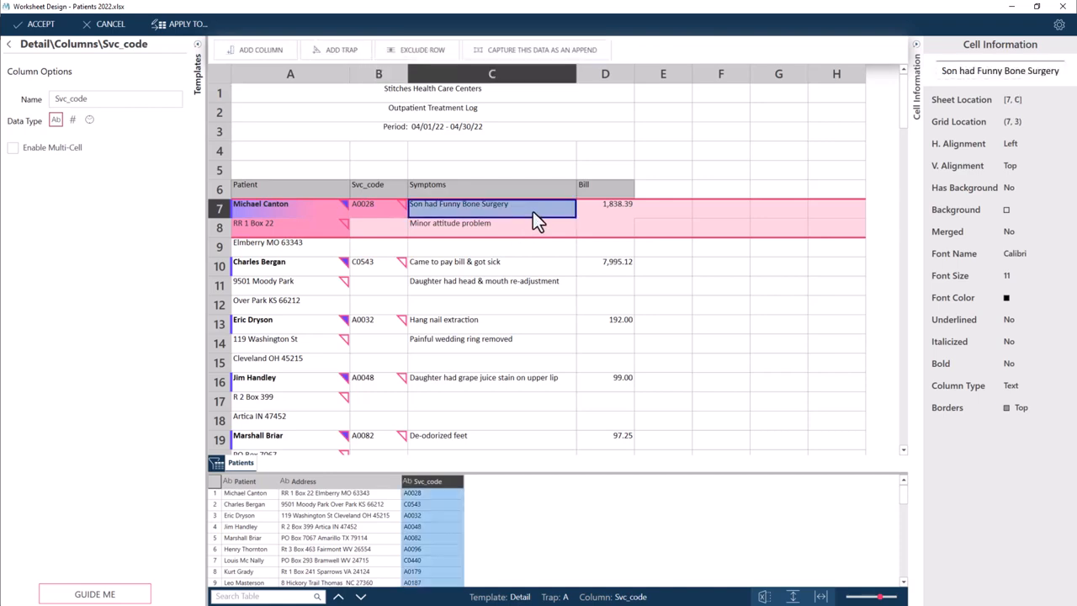
pyautogui.moveTo(533, 212); pyautogui.dragTo(527, 223)
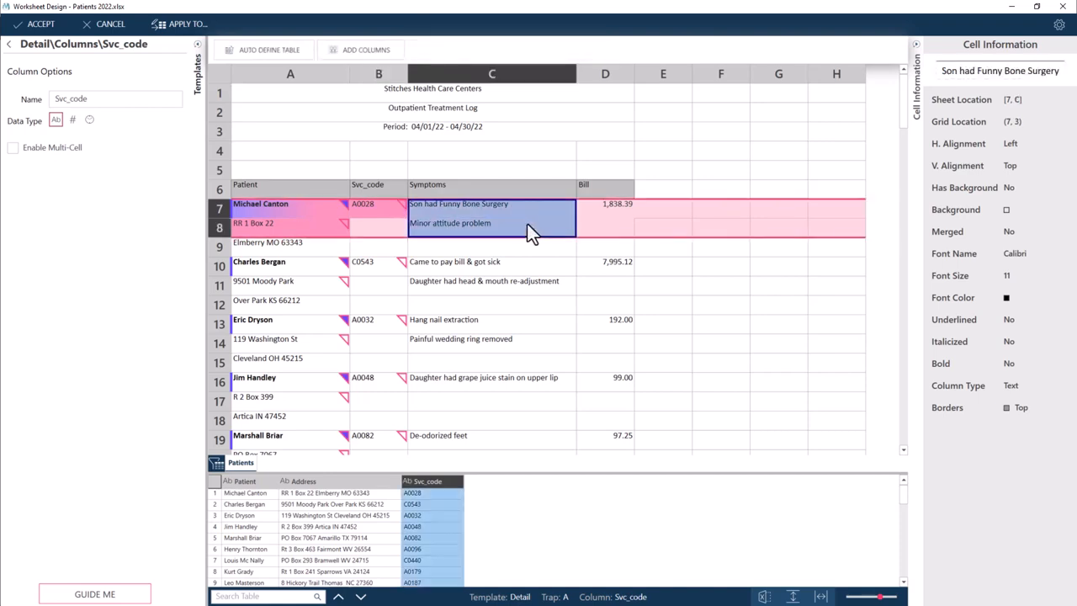
pyautogui.click(396, 54)
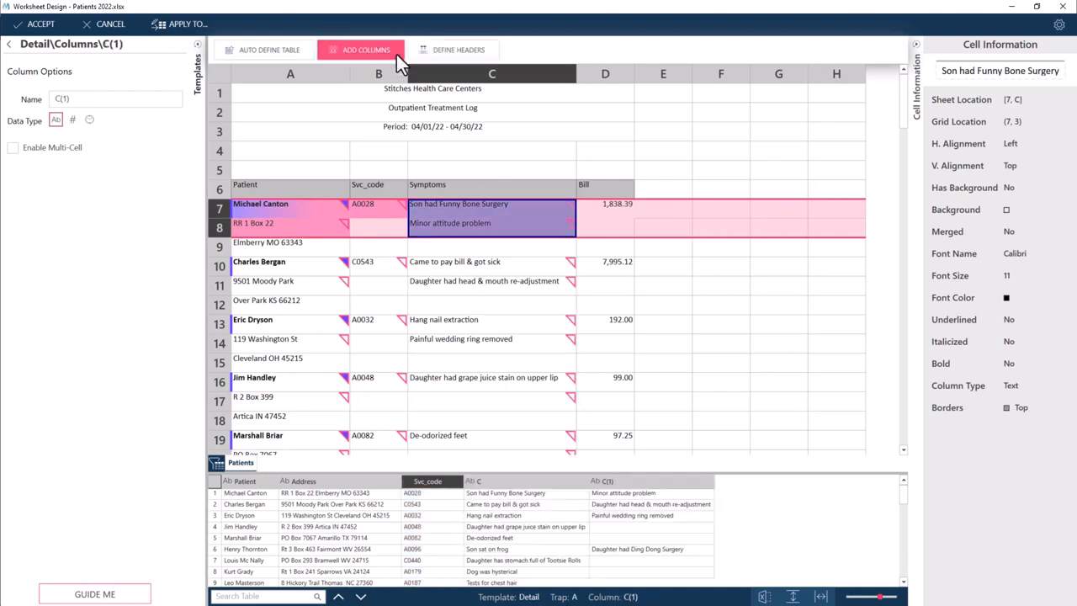
pyautogui.doubleClick(485, 481)
pyautogui.write('Symptom1')
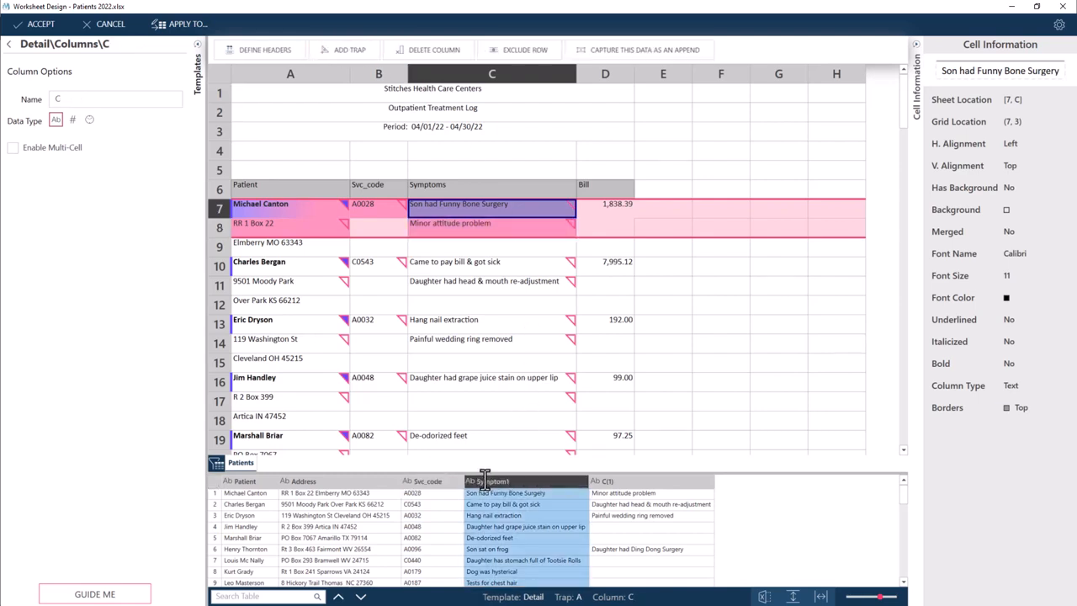
pyautogui.doubleClick(612, 481)
pyautogui.write('Symptom2')
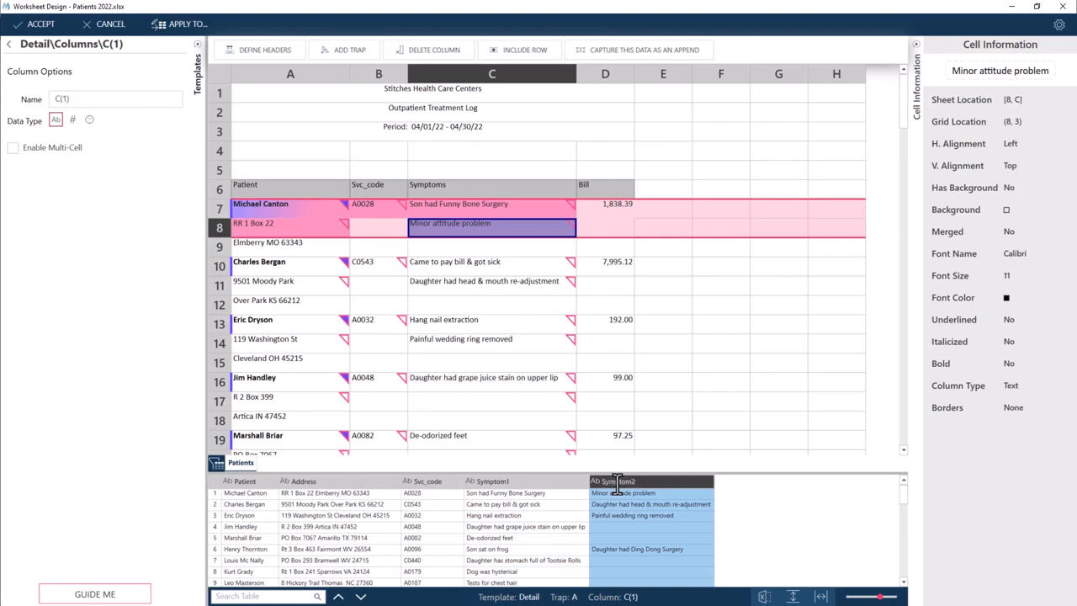
pyautogui.press('Return')
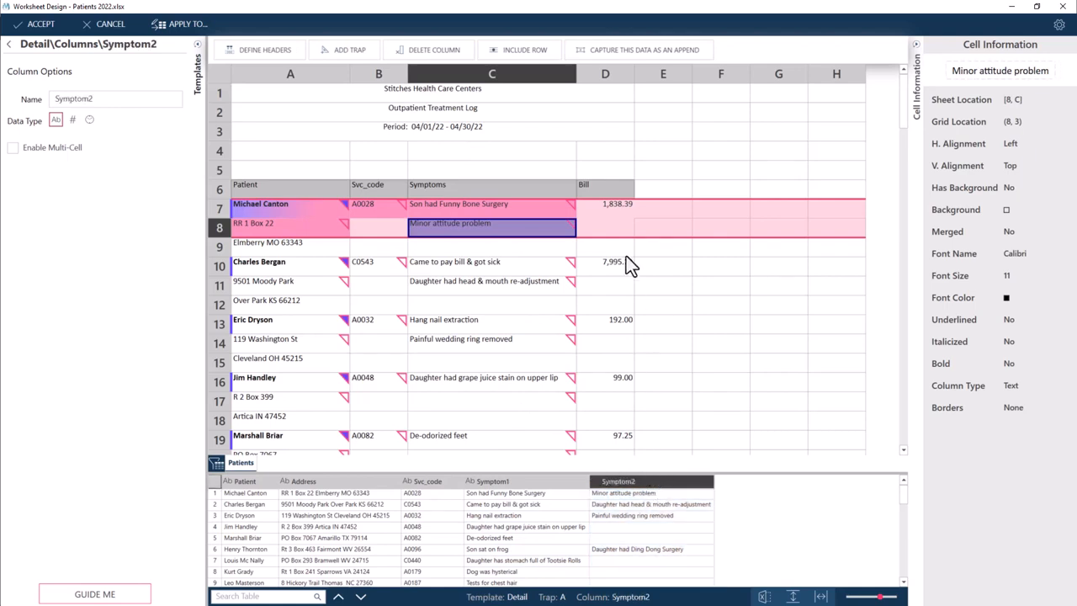
# Step: Add a template column for the bill amount in D7 and name it Bill
pyautogui.click(621, 211)
pyautogui.click(288, 48)
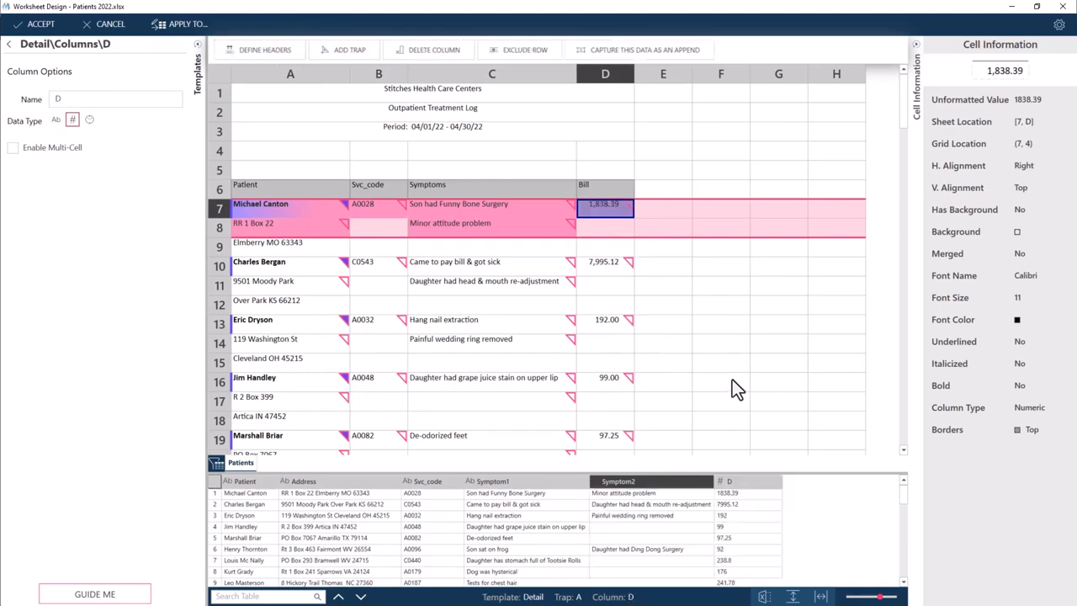
pyautogui.click(743, 484)
pyautogui.write('Bill')
pyautogui.press('Return')
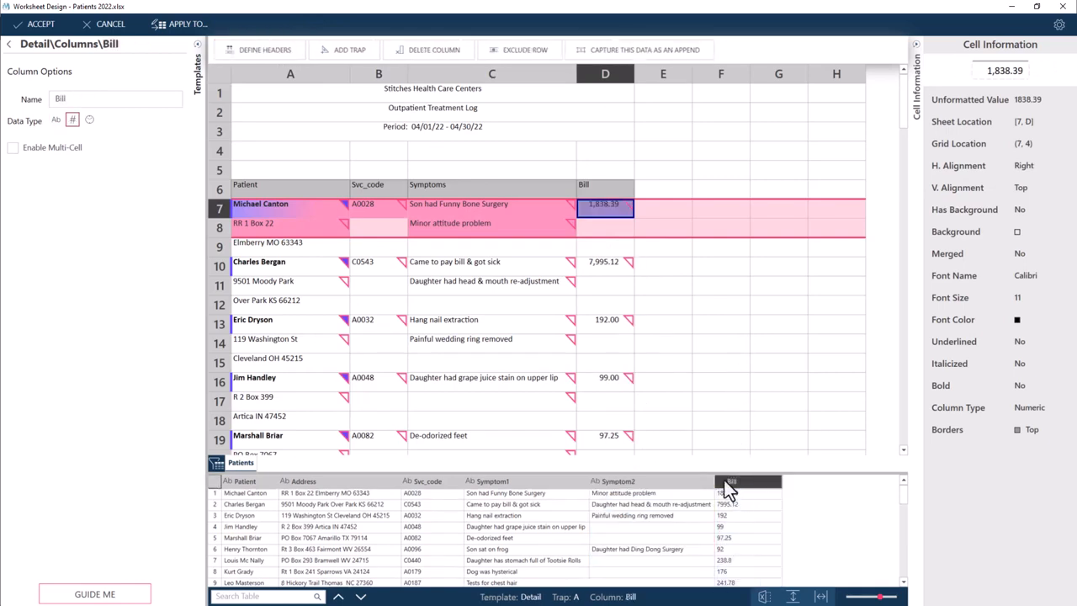
# Step: Accept the worksheet design and apply it to the Patients sheet, selected by name
pyautogui.click(51, 24)
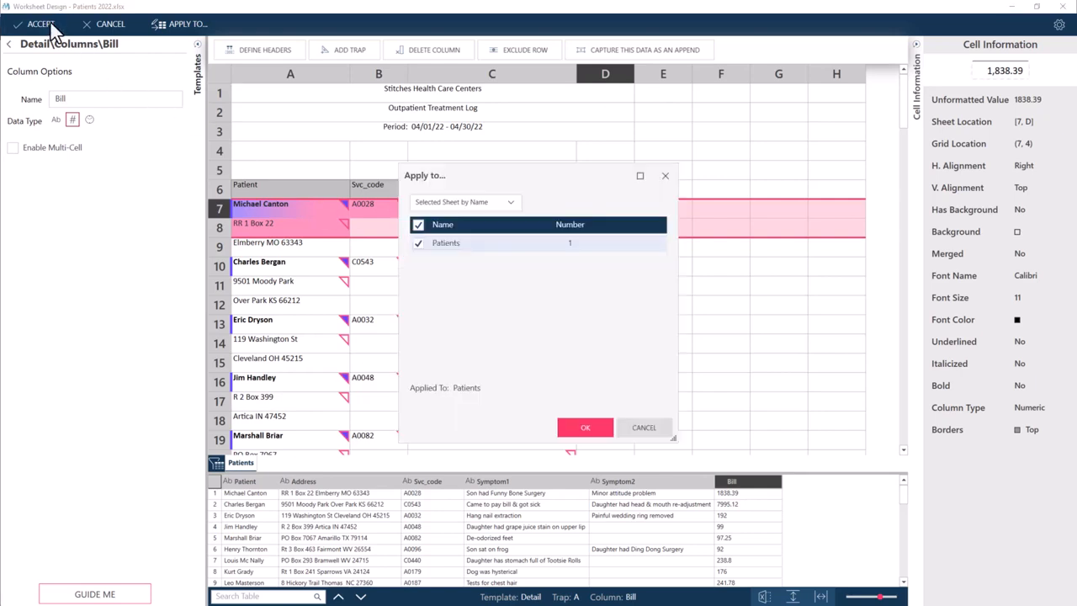
pyautogui.click(589, 428)
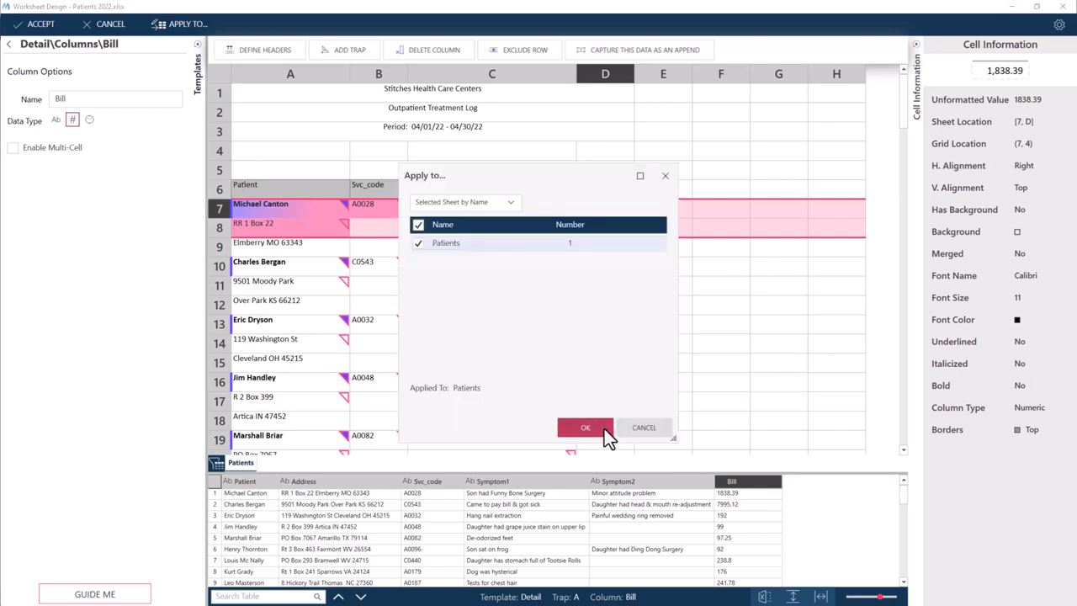